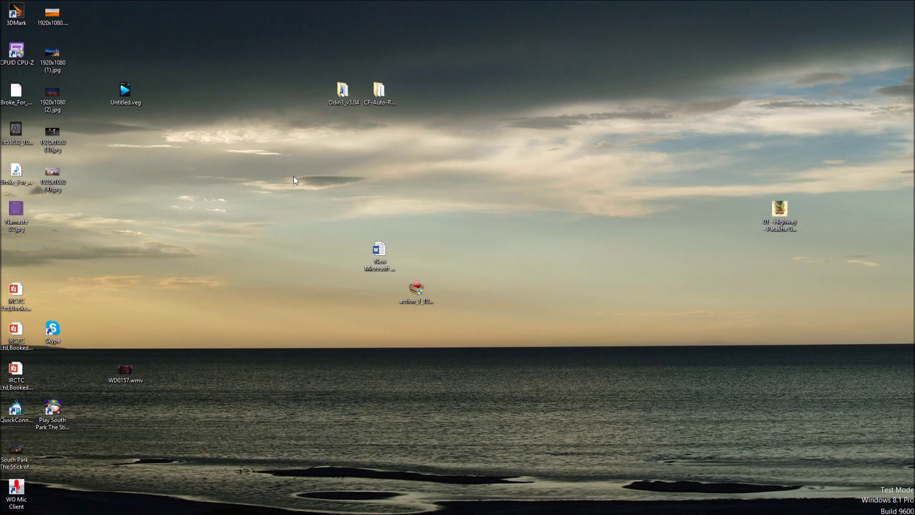
# Refresh the desktop, then open autoroot.chainfire.eu in a new Chrome tab
pyautogui.rightClick(294, 178)
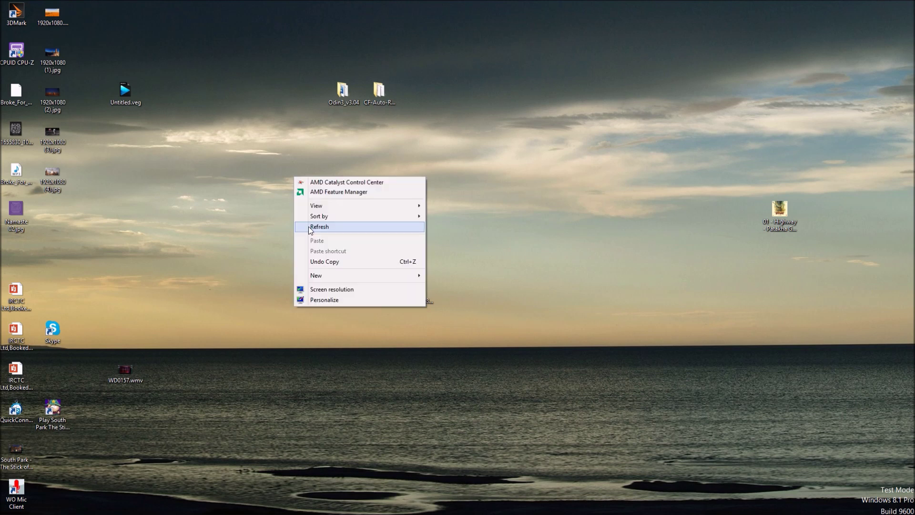
pyautogui.click(310, 228)
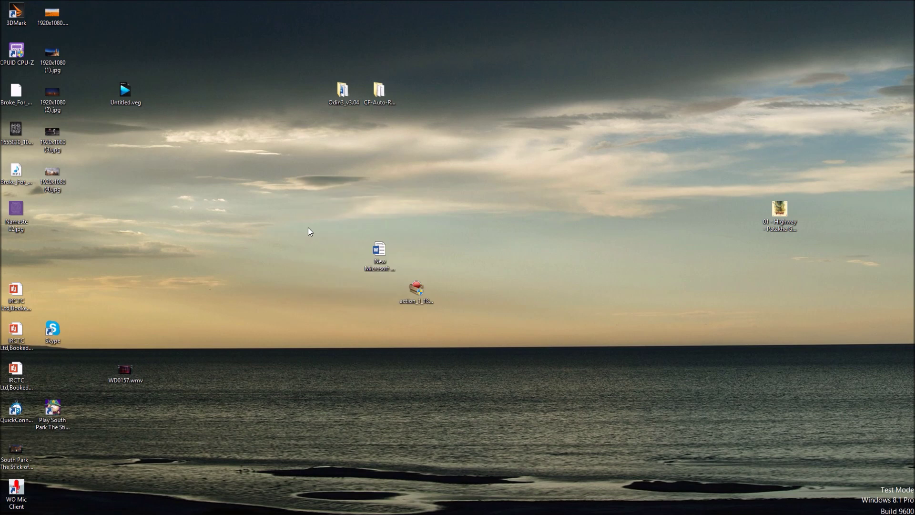
pyautogui.moveTo(55, 511)
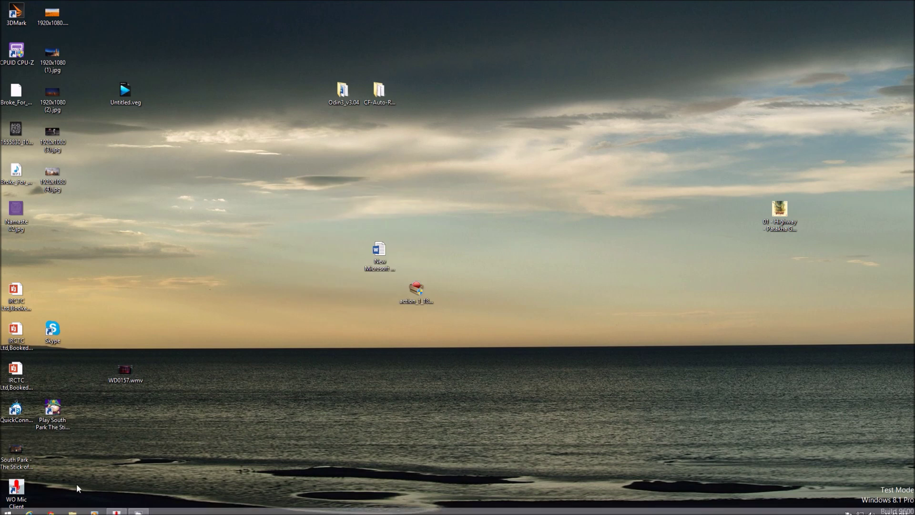
pyautogui.click(52, 508)
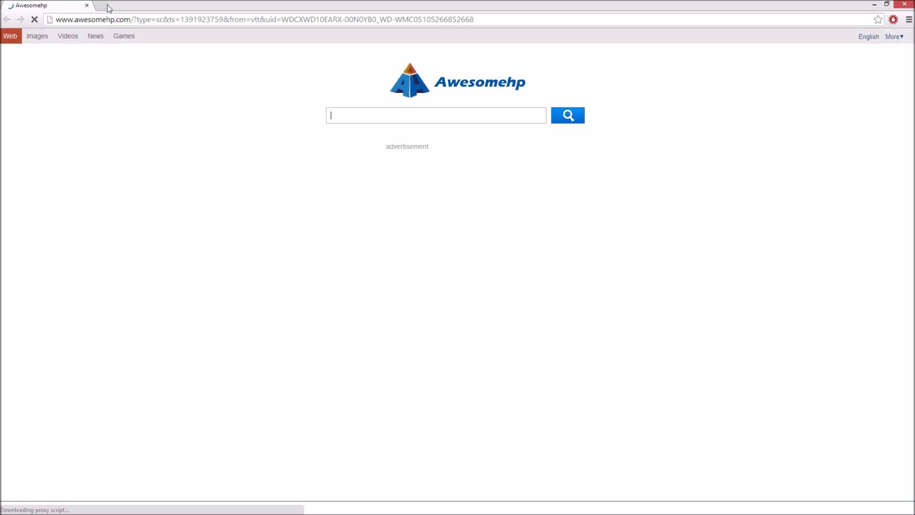
pyautogui.click(87, 5)
pyautogui.click(87, 5)
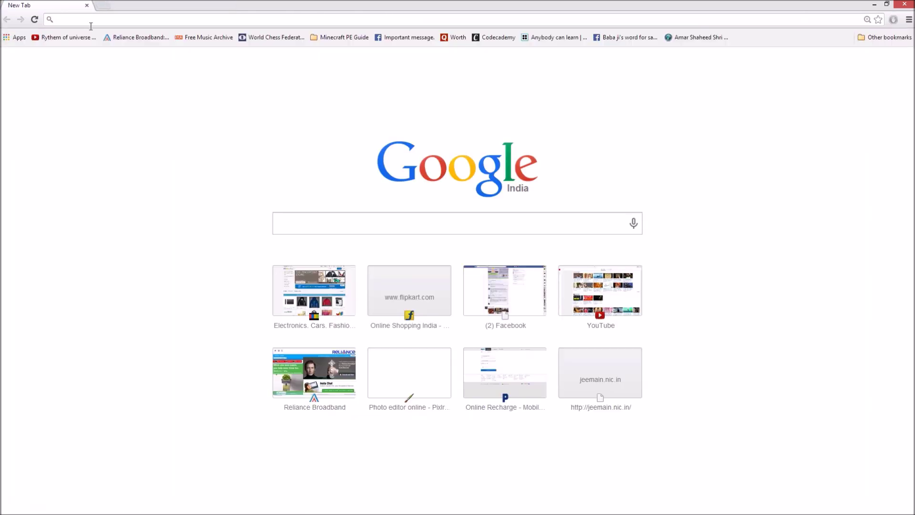
pyautogui.write('au')
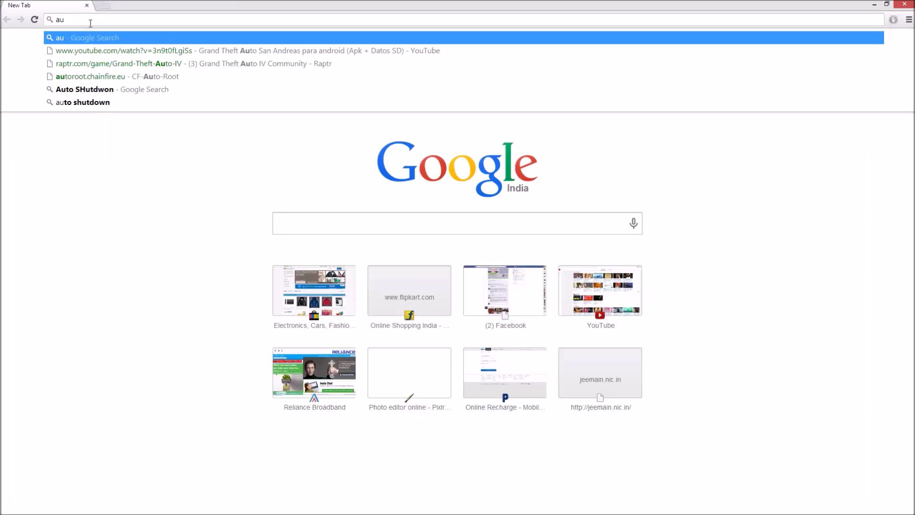
pyautogui.write('toroot.')
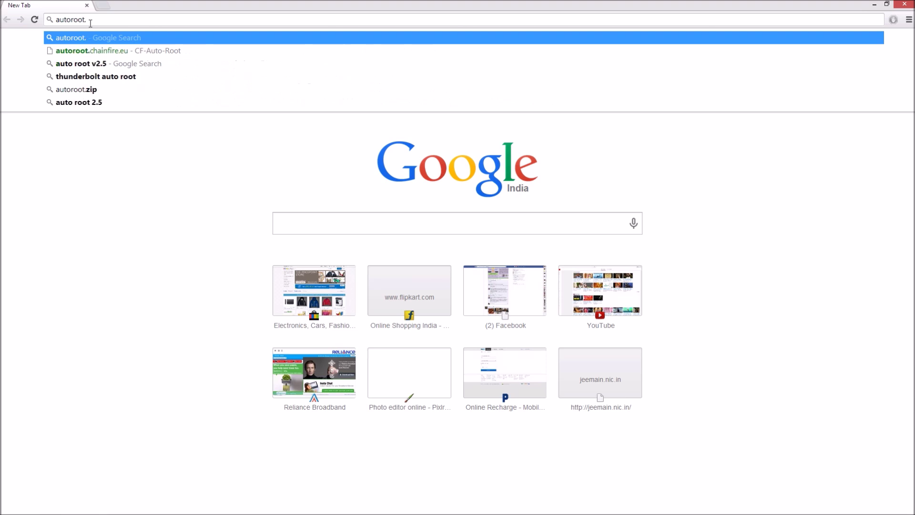
pyautogui.write('chainfire.')
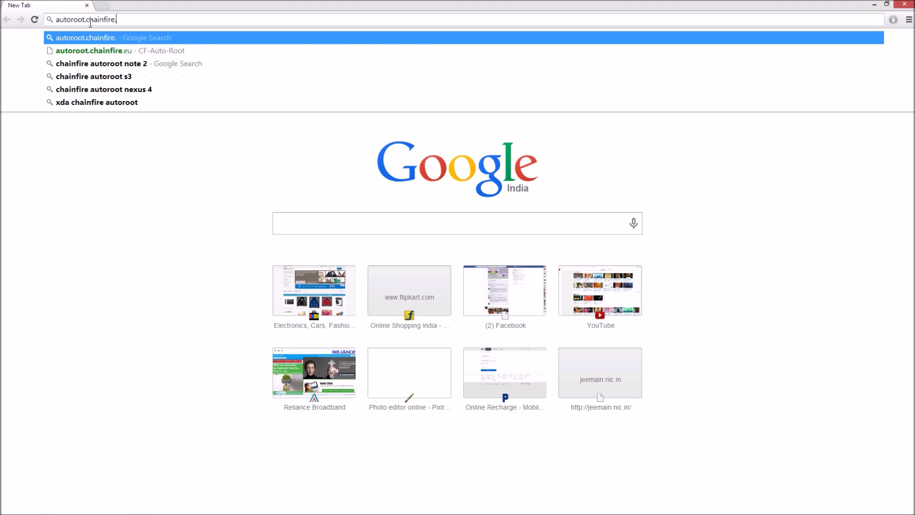
pyautogui.write('eu')
pyautogui.press('Return')
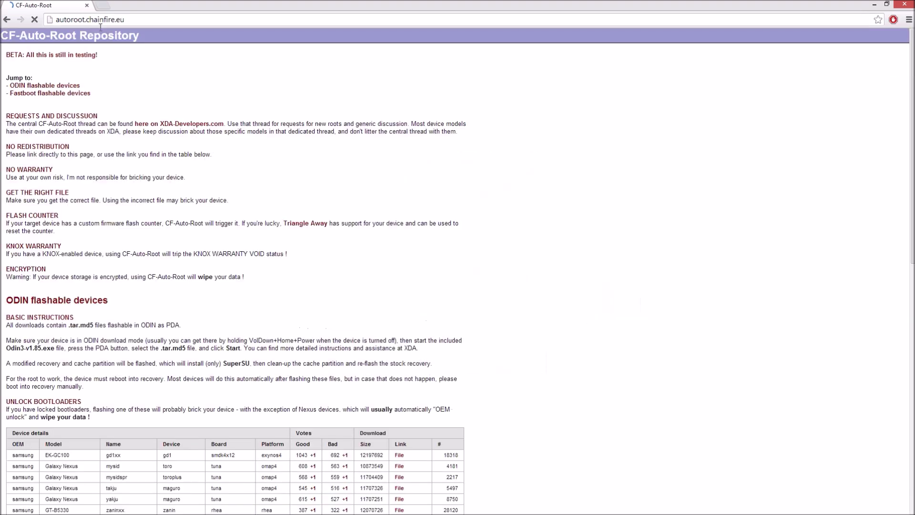
# Scroll the device table to locate the GT-N7100 entry
pyautogui.scroll(-3, 167, 219)
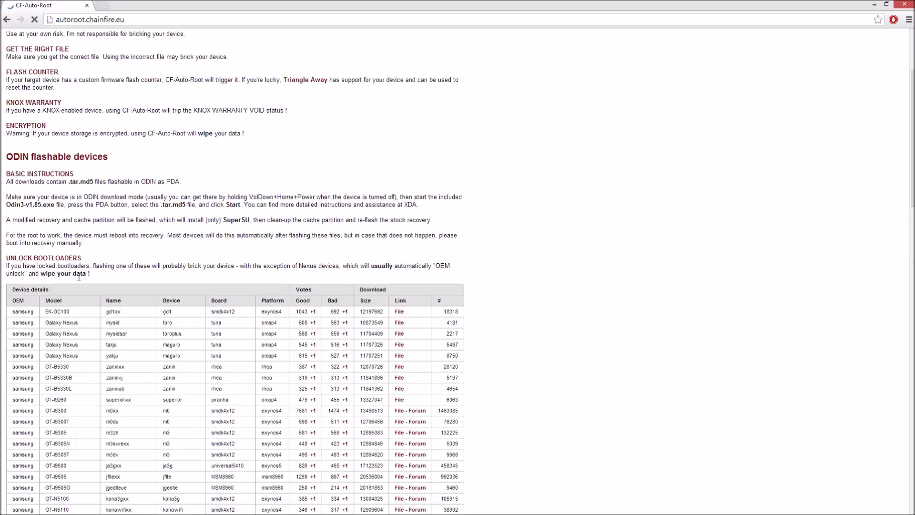
pyautogui.scroll(-2, 96, 278)
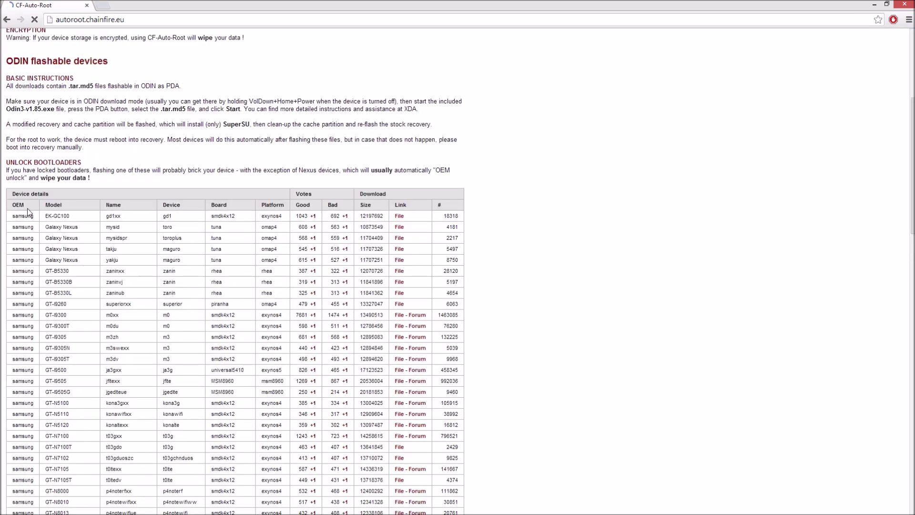
pyautogui.scroll(-8, 53, 205)
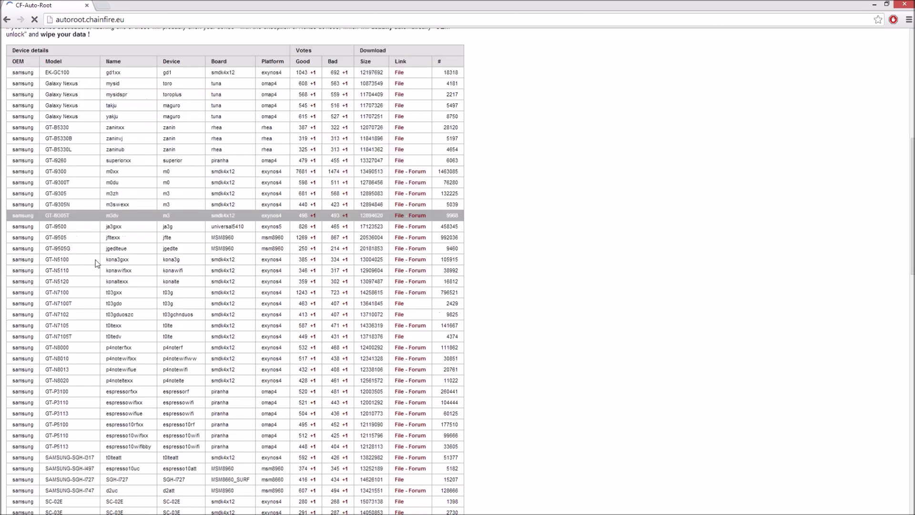
pyautogui.scroll(-8, 90, 339)
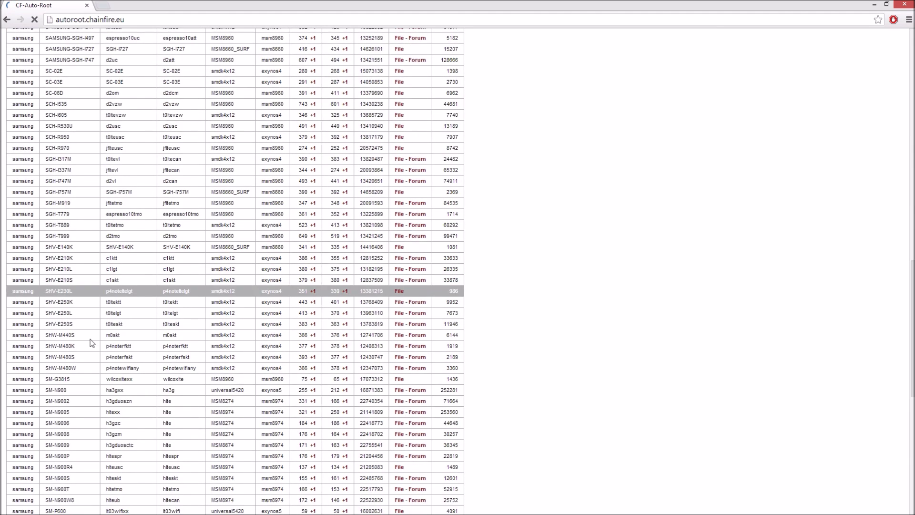
pyautogui.scroll(-4, 540, 358)
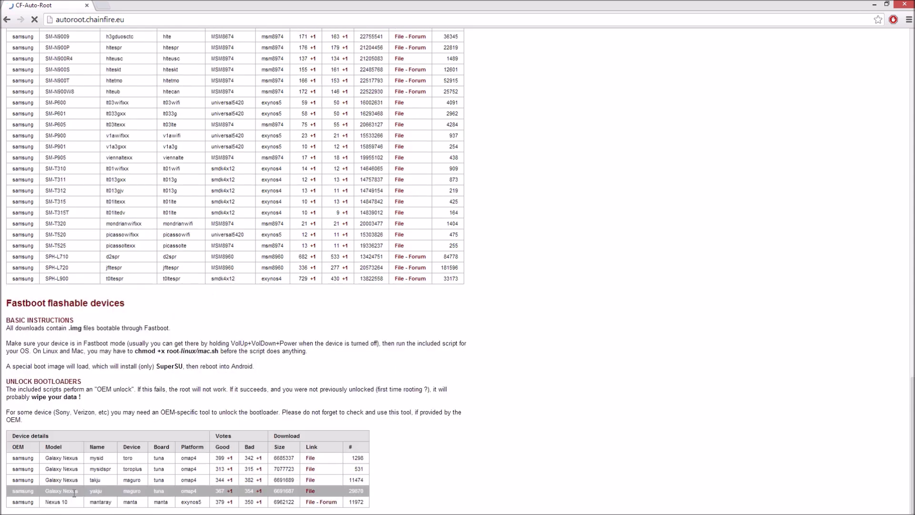
pyautogui.scroll(4, 84, 413)
pyautogui.scroll(9, 85, 414)
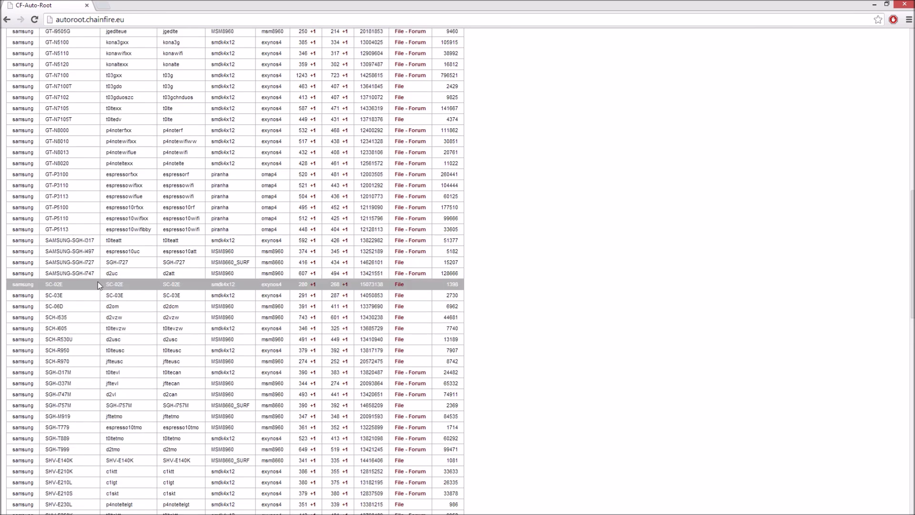
pyautogui.scroll(1, 86, 271)
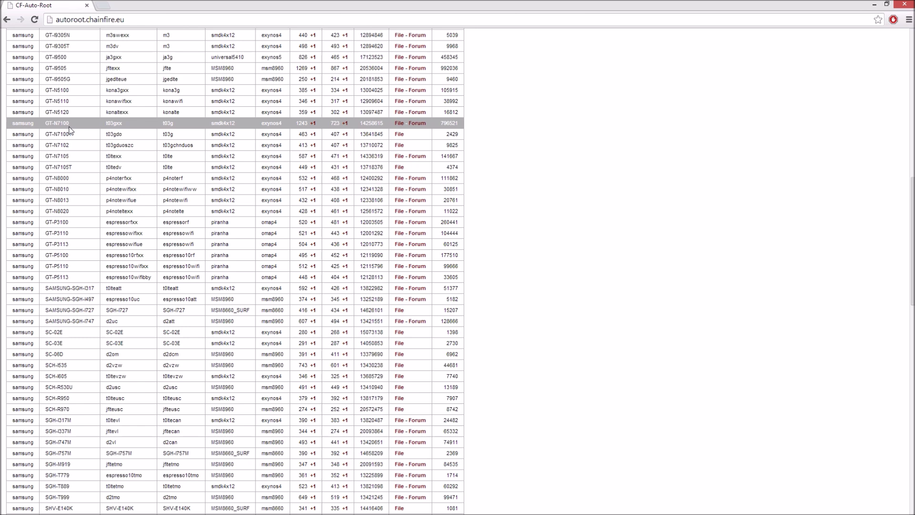
# Open the GT-N7100 zip download page, dismiss the IDM error, and shrink and reposition Chrome
pyautogui.click(396, 125)
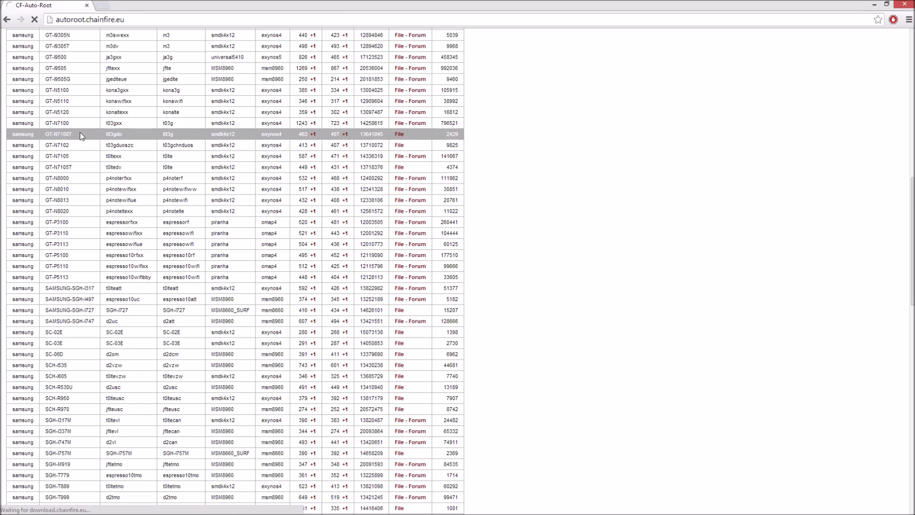
pyautogui.scroll(2, 86, 132)
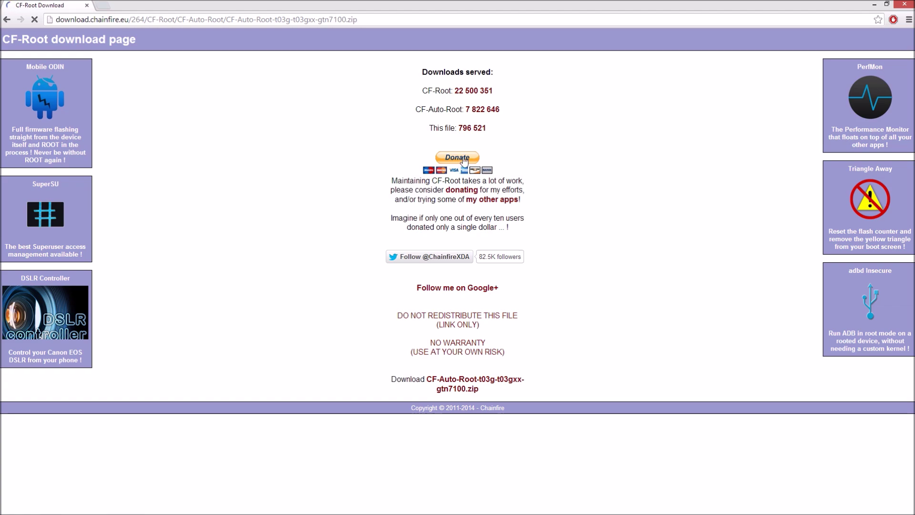
pyautogui.moveTo(429, 6); pyautogui.dragTo(383, 360)
pyautogui.click(541, 282)
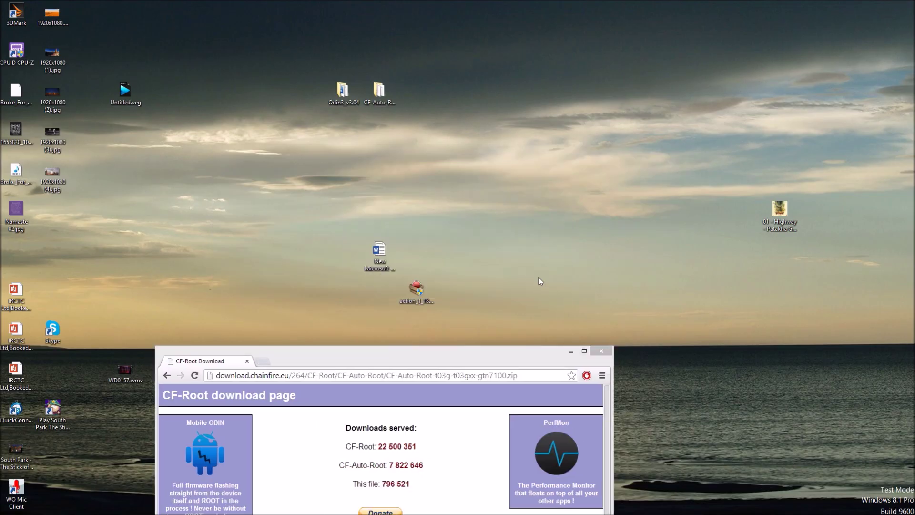
pyautogui.moveTo(467, 358); pyautogui.dragTo(451, 89)
pyautogui.moveTo(448, 52); pyautogui.dragTo(456, 57)
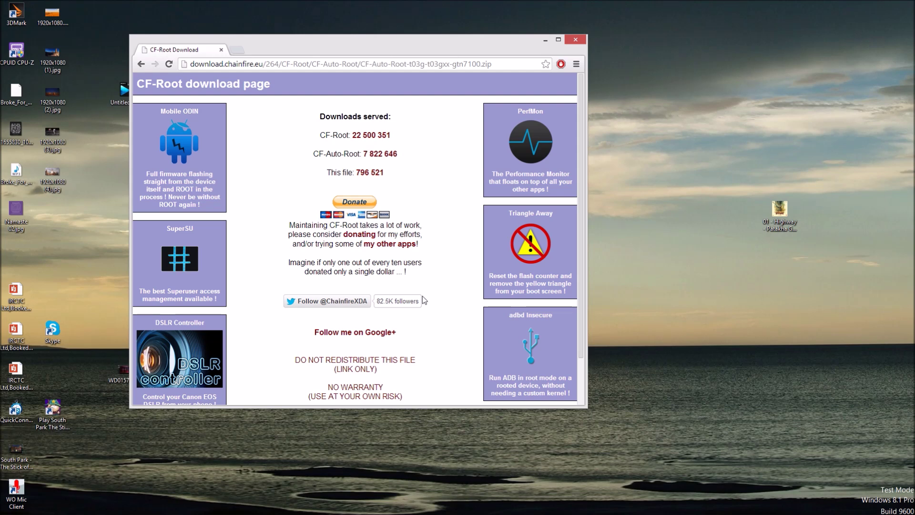
pyautogui.scroll(-1, 182, 106)
pyautogui.click(169, 63)
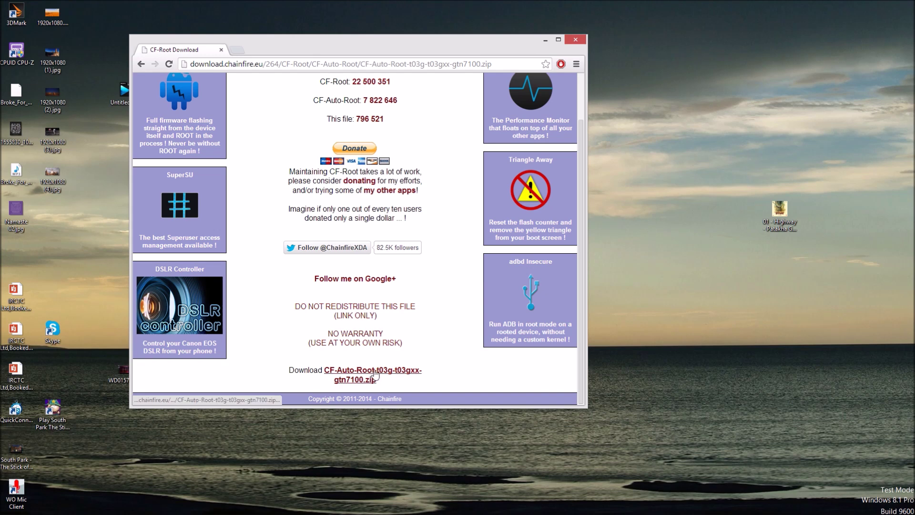
# Download CF-Auto-Root-t03g-t03gxx-gtn7100.zip with Internet Download Manager
pyautogui.click(375, 375)
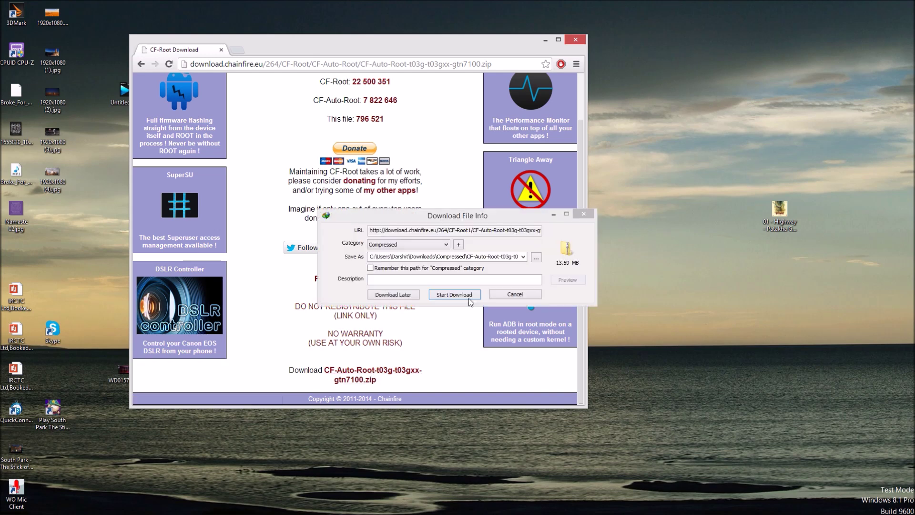
pyautogui.click(468, 299)
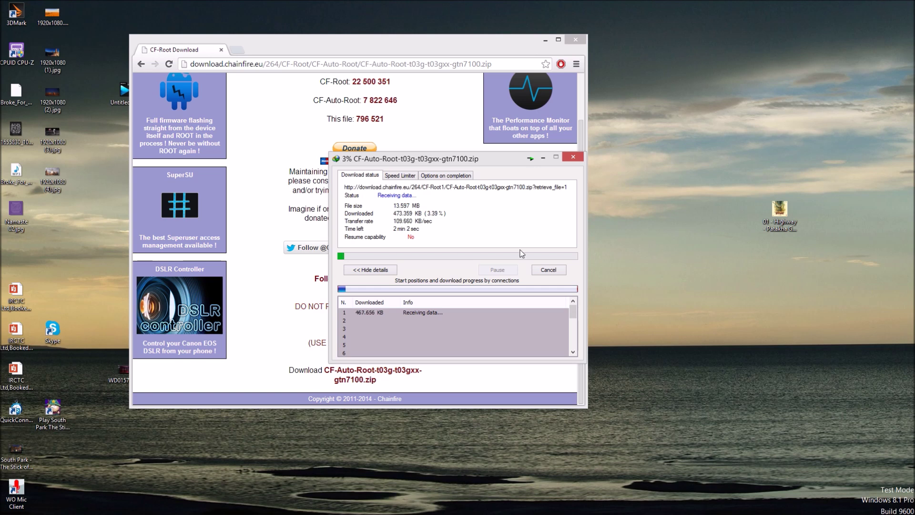
pyautogui.click(515, 138)
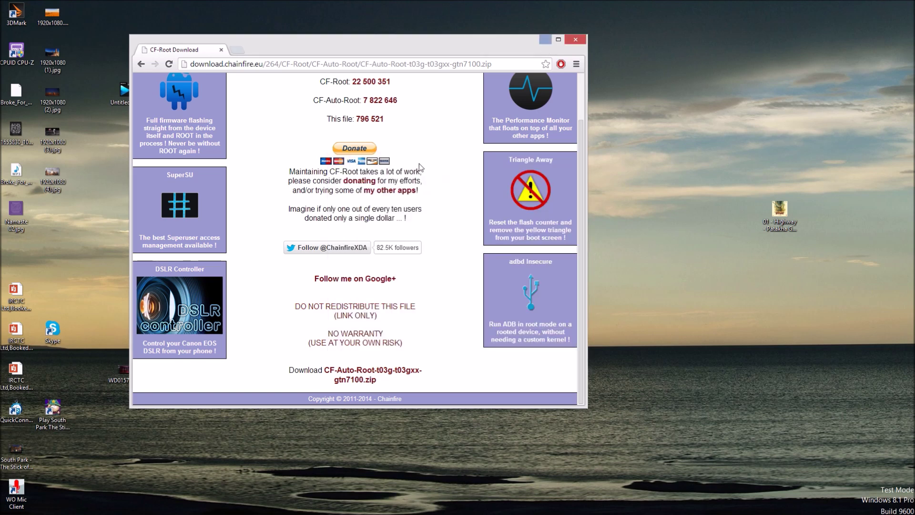
# Show the desktop and move the CF-Auto-Root folder icon further right
pyautogui.rightClick(768, 91)
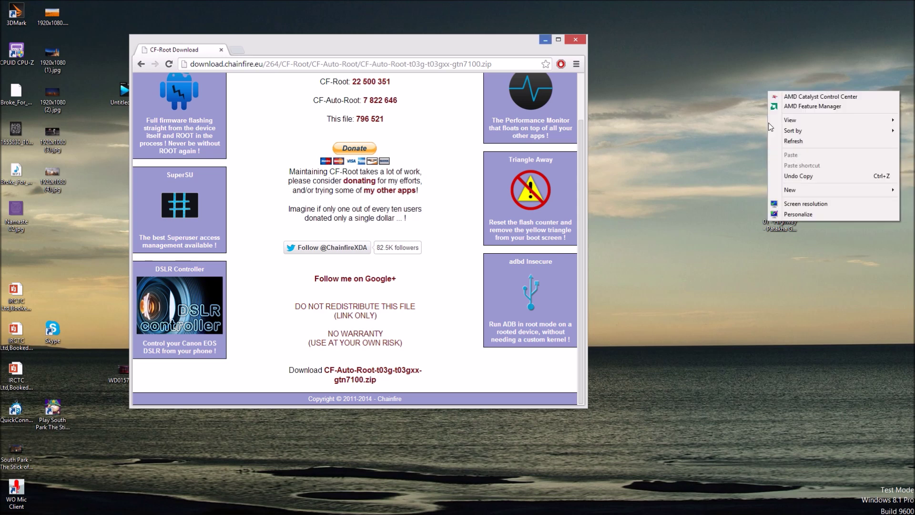
pyautogui.click(762, 125)
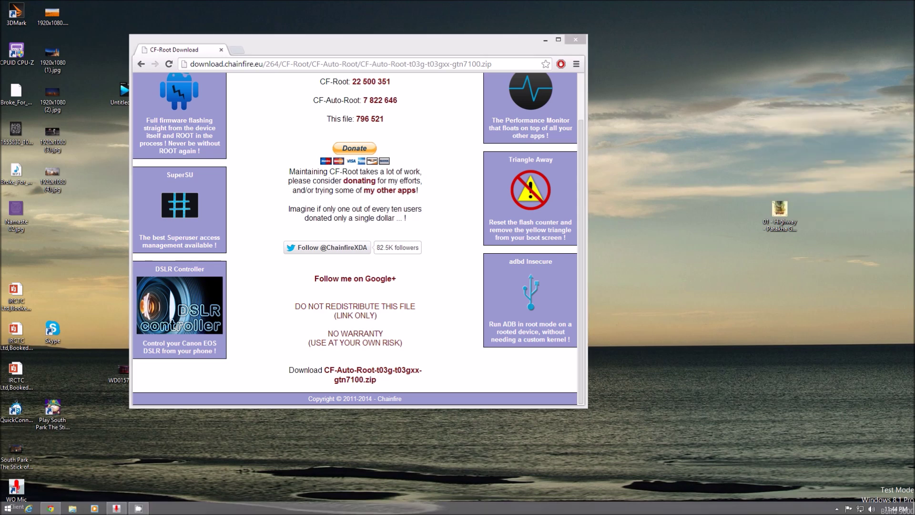
pyautogui.press('super+d')
pyautogui.moveTo(376, 85); pyautogui.dragTo(449, 86)
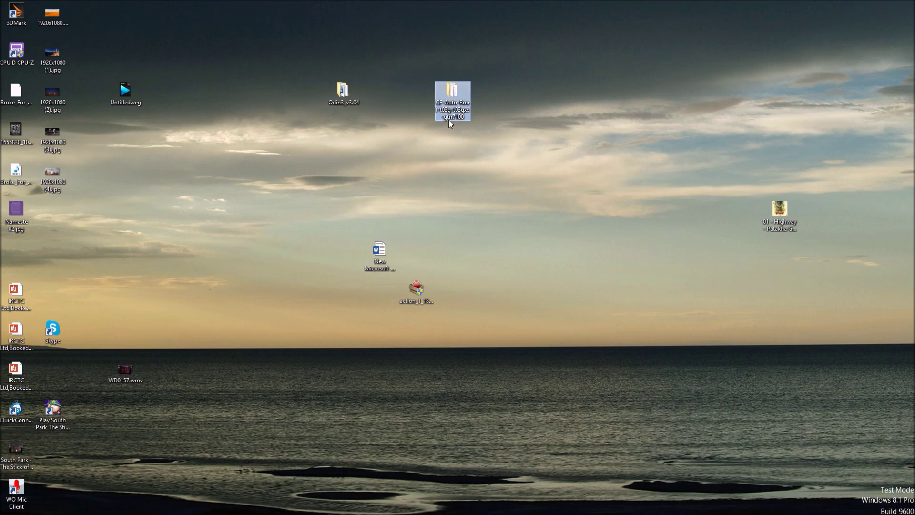
# Open the CF-Auto-Root folder, widen the Name column, and run Odin3-v1.85.exe
pyautogui.doubleClick(449, 120)
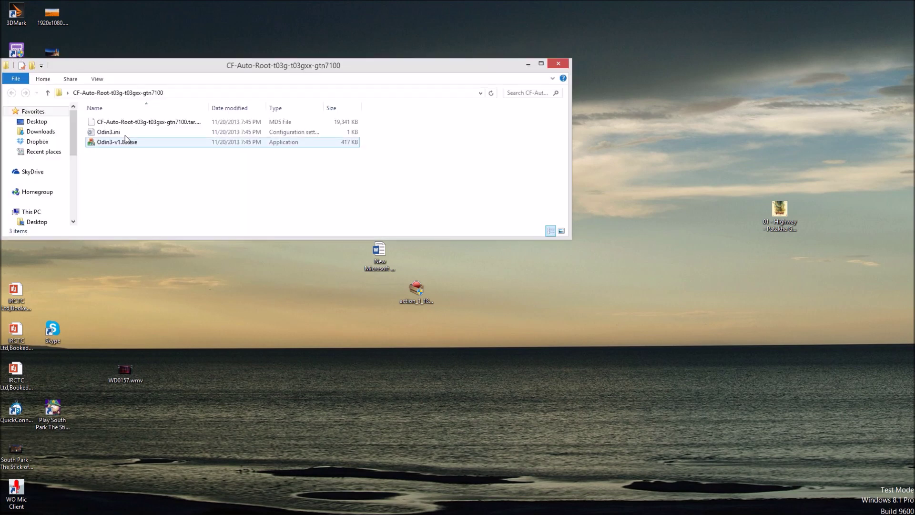
pyautogui.click(167, 122)
pyautogui.moveTo(208, 108); pyautogui.dragTo(280, 108)
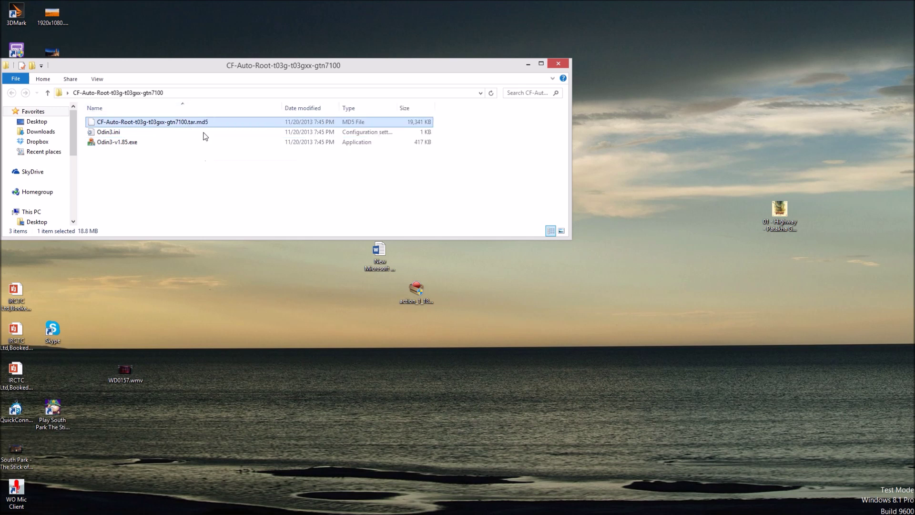
pyautogui.click(190, 165)
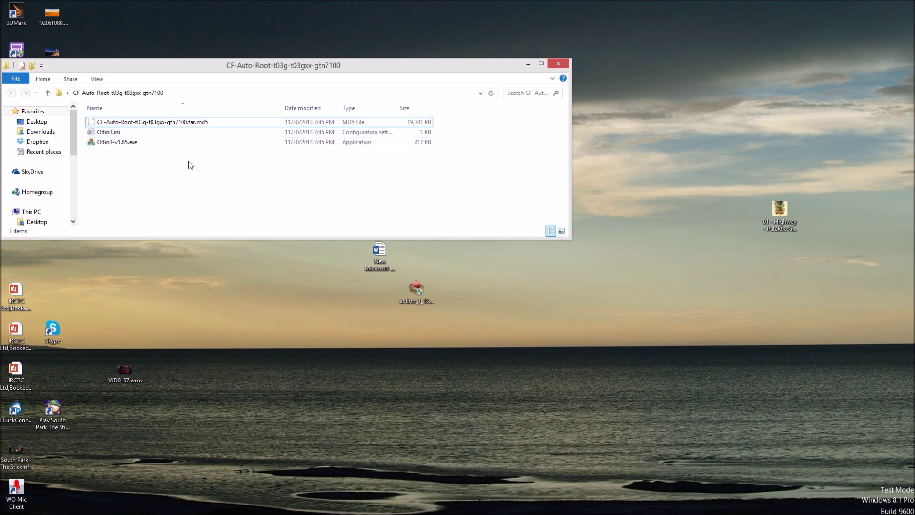
pyautogui.click(178, 143)
pyautogui.moveTo(335, 68); pyautogui.dragTo(374, 188)
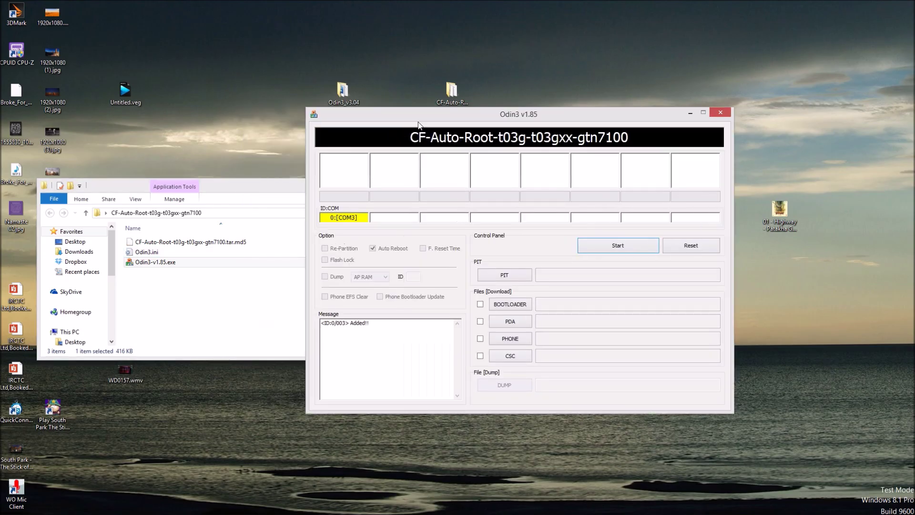
pyautogui.moveTo(419, 123); pyautogui.dragTo(457, 93)
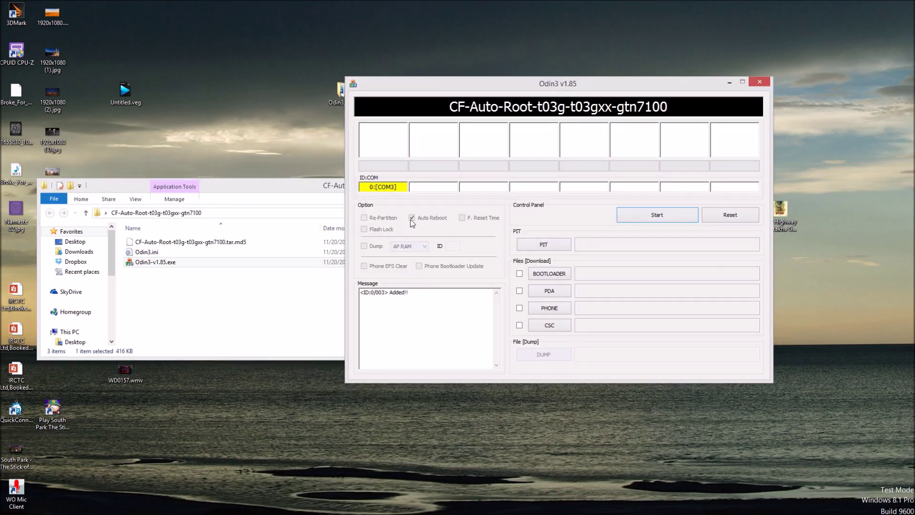
# Close Odin3 v1.85 and the CF-Auto-Root folder window, then open the Odin3_v3.04 folder
pyautogui.click(760, 82)
pyautogui.click(602, 184)
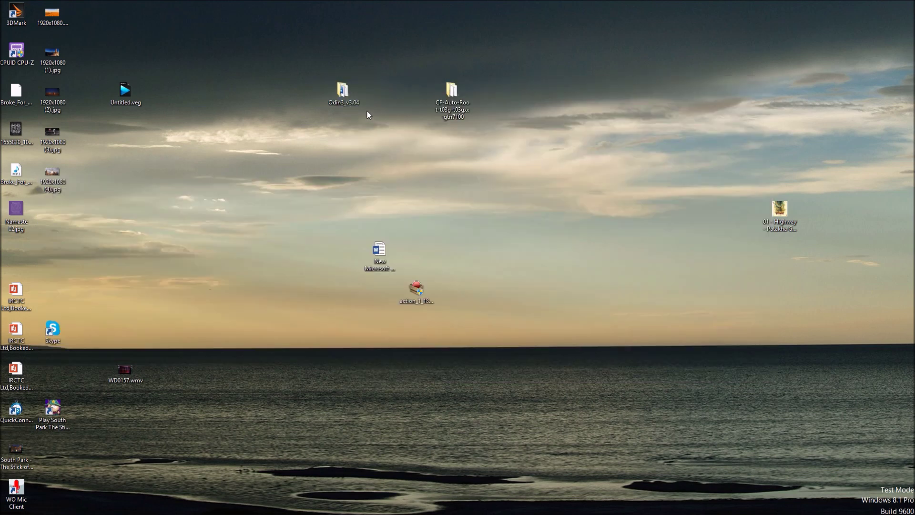
pyautogui.moveTo(367, 114); pyautogui.dragTo(326, 78)
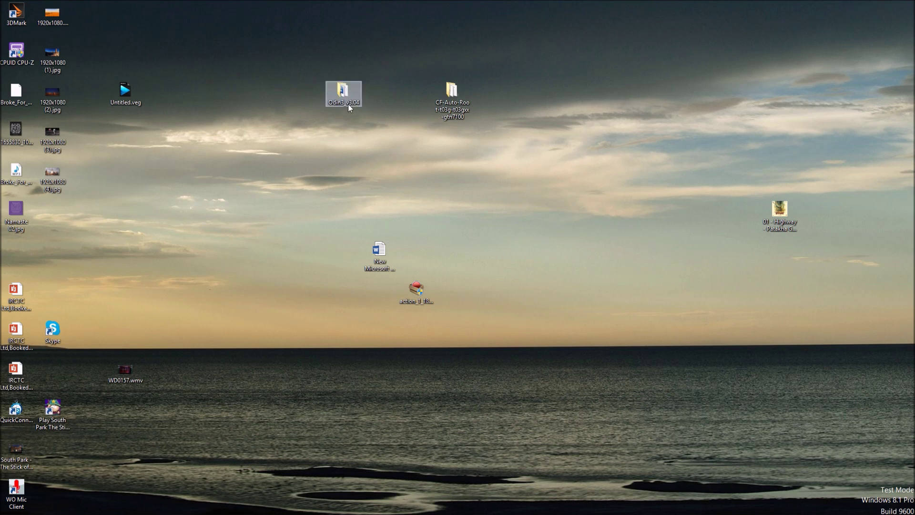
pyautogui.click(341, 122)
pyautogui.moveTo(322, 75); pyautogui.dragTo(379, 115)
pyautogui.moveTo(420, 66); pyautogui.dragTo(494, 133)
pyautogui.click(495, 133)
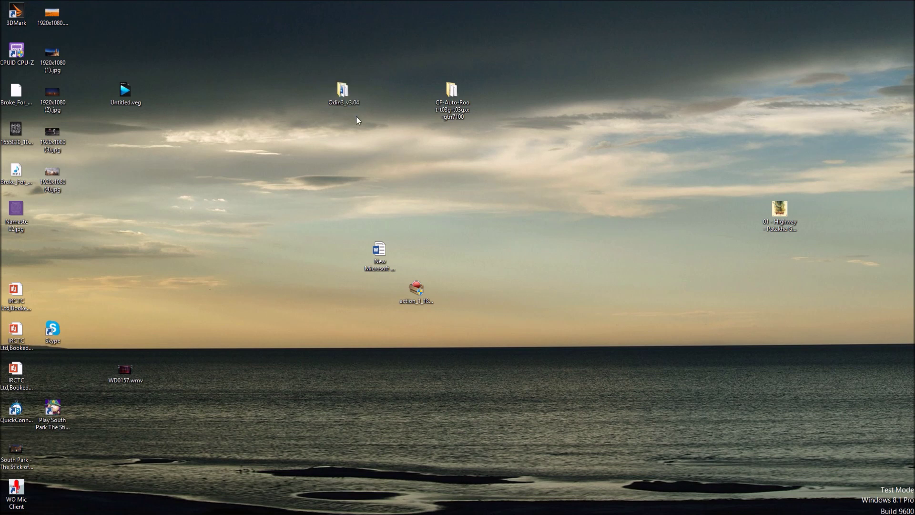
pyautogui.doubleClick(346, 106)
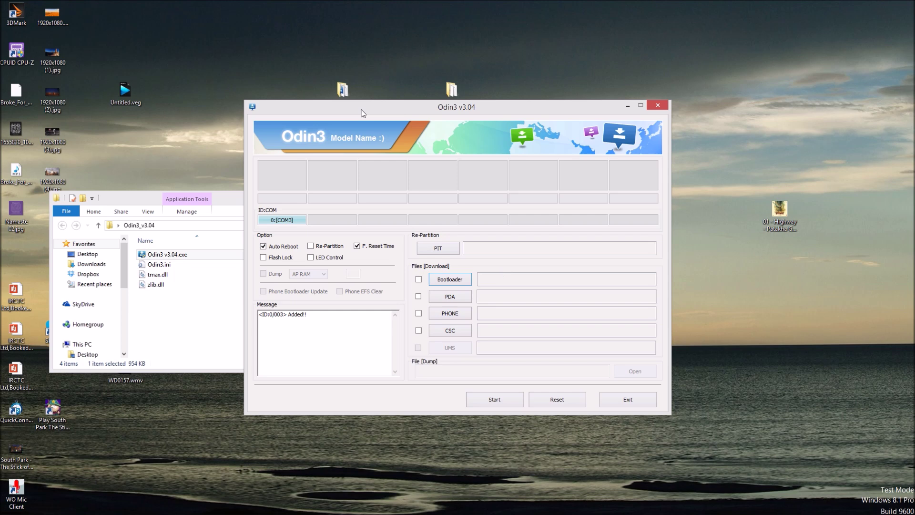
# Load CF-Auto-Root-t03g-t03gxx-gtn7100.tar.md5 from the Desktop into Odin3's PDA slot
pyautogui.moveTo(361, 113); pyautogui.dragTo(462, 127)
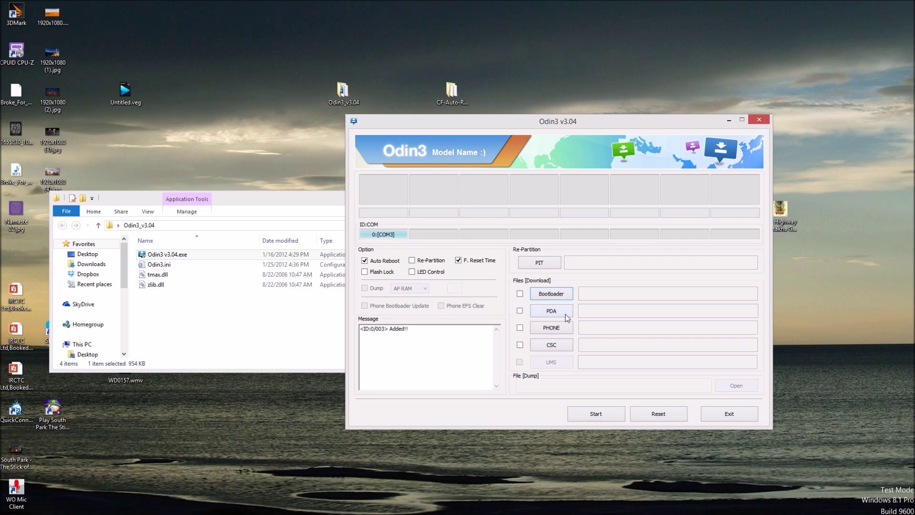
pyautogui.click(539, 316)
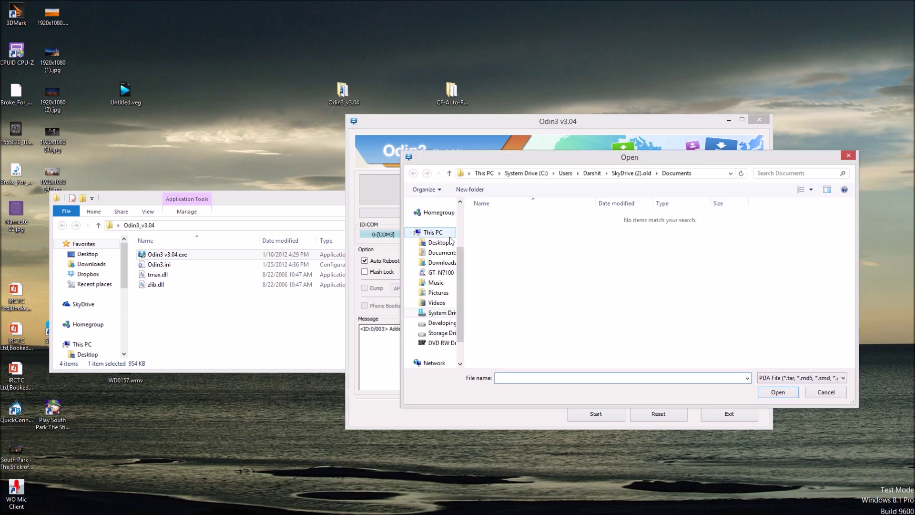
pyautogui.scroll(3, 461, 270)
pyautogui.click(439, 216)
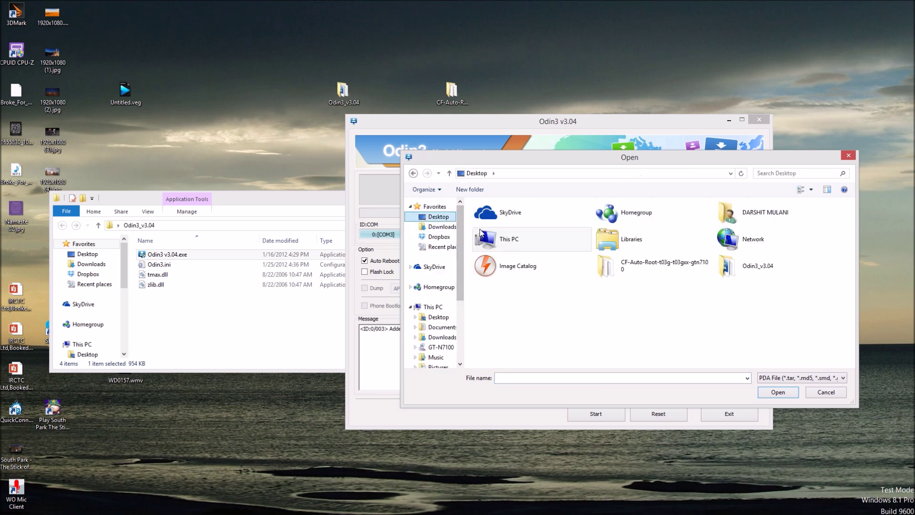
pyautogui.doubleClick(668, 270)
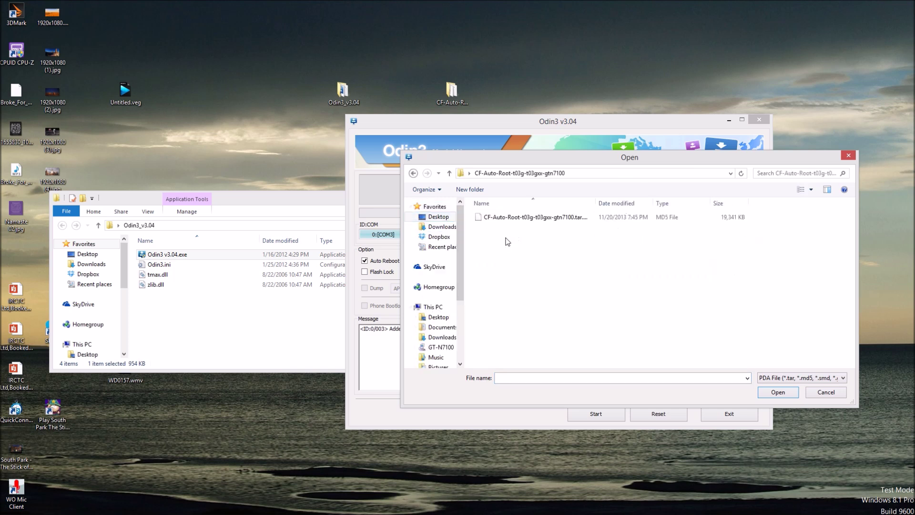
pyautogui.click(571, 218)
pyautogui.moveTo(596, 203); pyautogui.dragTo(625, 204)
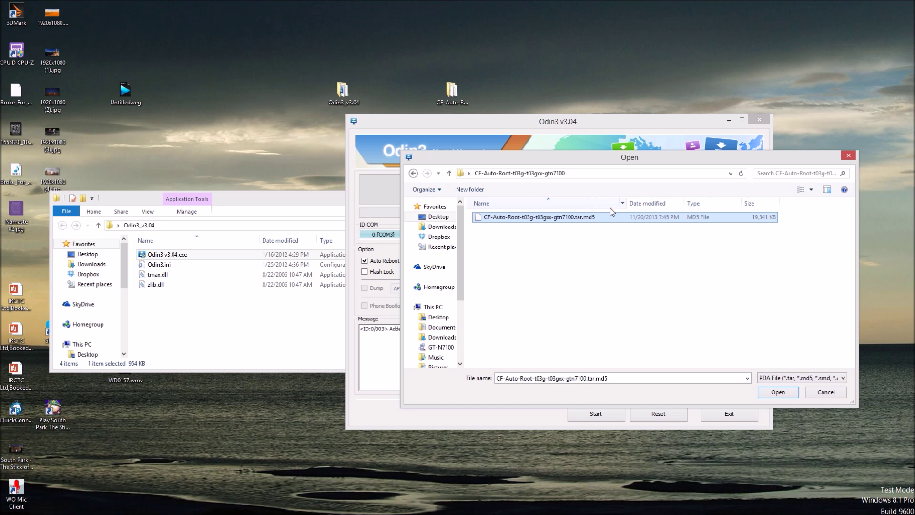
pyautogui.click(777, 391)
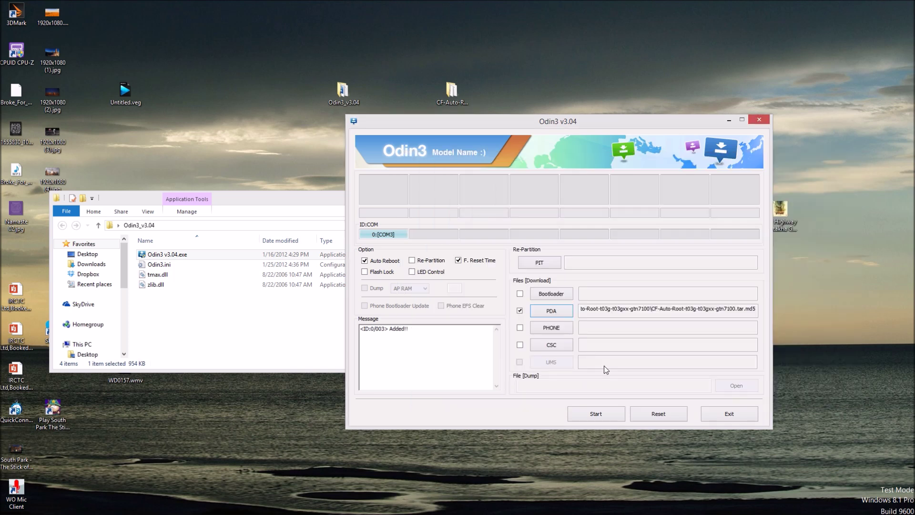
pyautogui.moveTo(406, 330); pyautogui.dragTo(408, 323)
pyautogui.click(419, 328)
pyautogui.moveTo(456, 126); pyautogui.dragTo(189, 185)
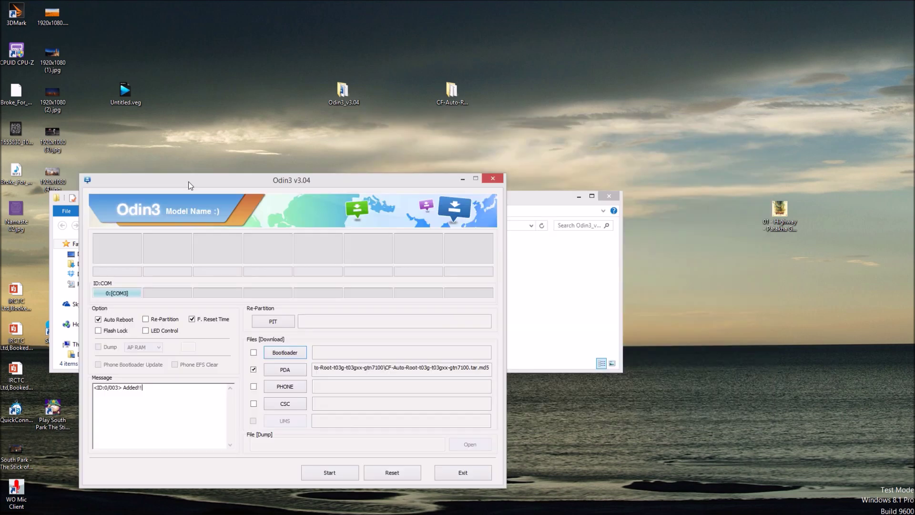
pyautogui.rightClick(594, 154)
pyautogui.click(628, 207)
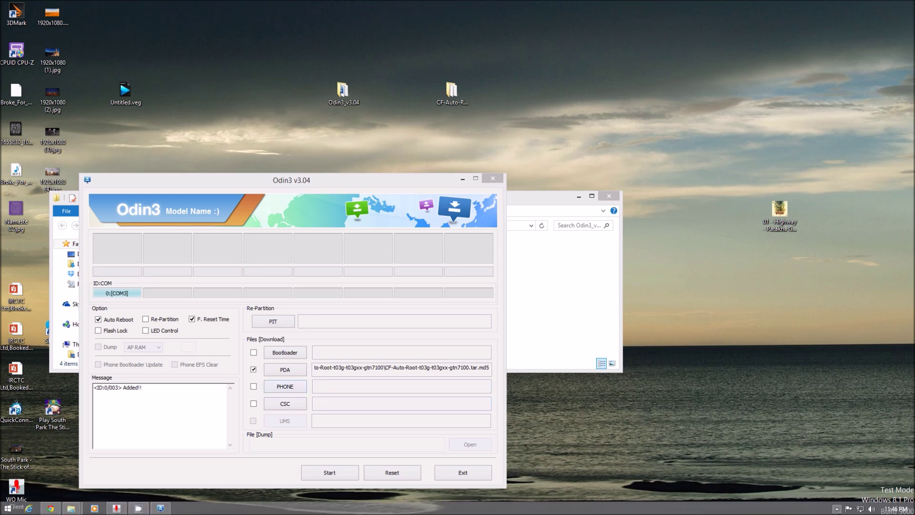
pyautogui.click(836, 508)
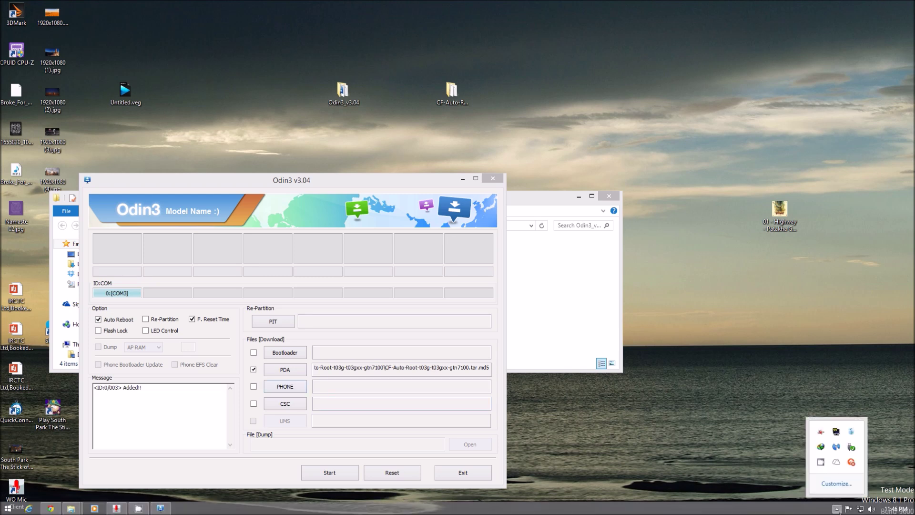
# Minimize the screen recorder and move the Odin3 window up and right
pyautogui.click(825, 463)
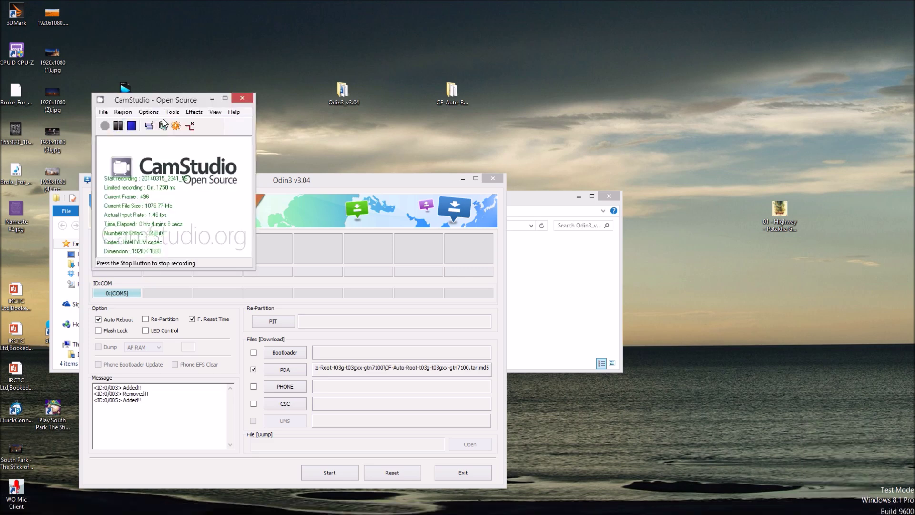
pyautogui.click(213, 100)
pyautogui.moveTo(233, 180); pyautogui.dragTo(260, 90)
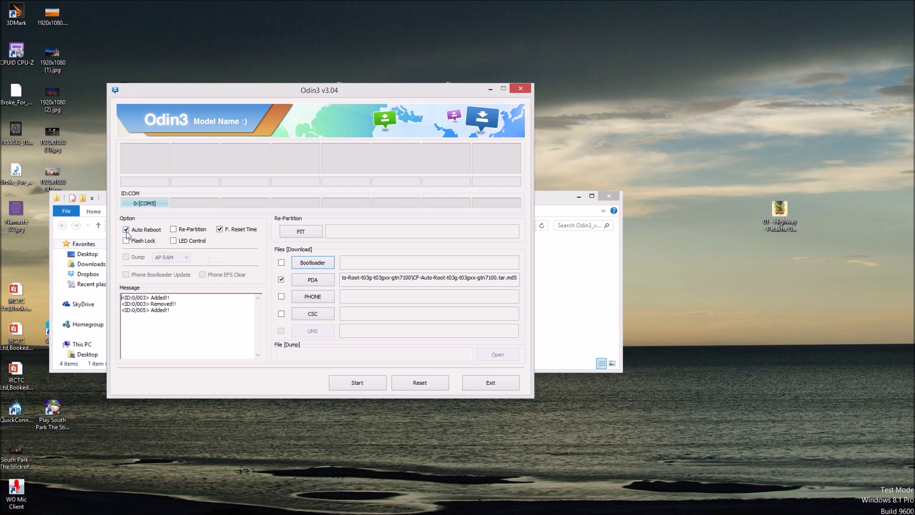
# Select the CF-Auto-Root .tar.md5 as the PDA file and start flashing
pyautogui.click(306, 283)
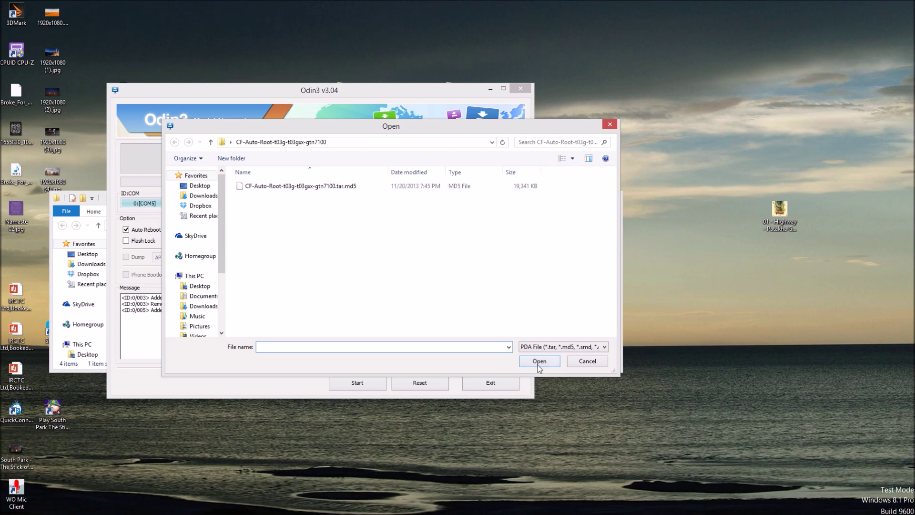
pyautogui.doubleClick(333, 185)
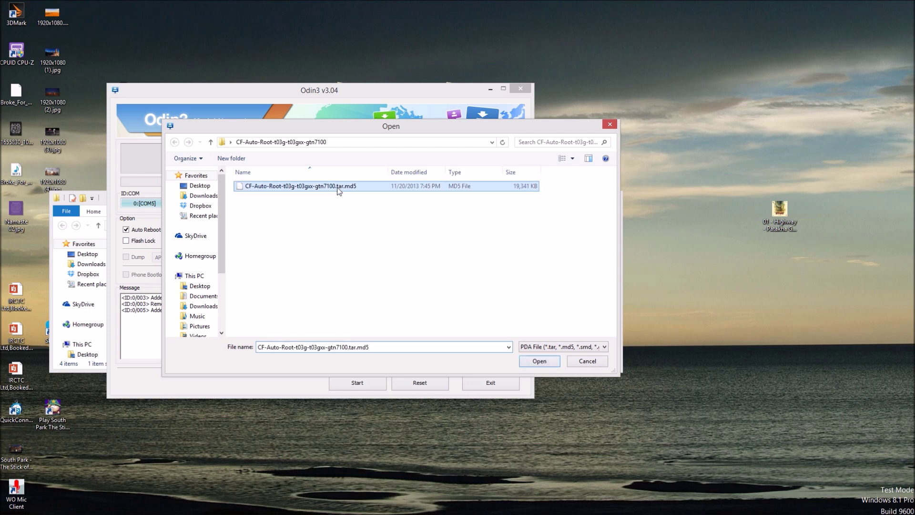
pyautogui.click(357, 382)
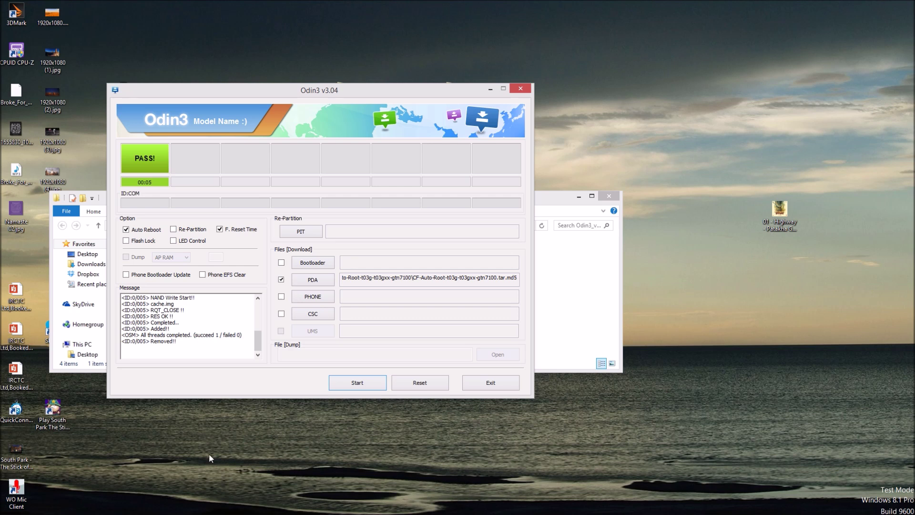
# Move the PASS-showing Odin3 window down-right and restore CamStudio from the tray
pyautogui.moveTo(247, 87); pyautogui.dragTo(443, 231)
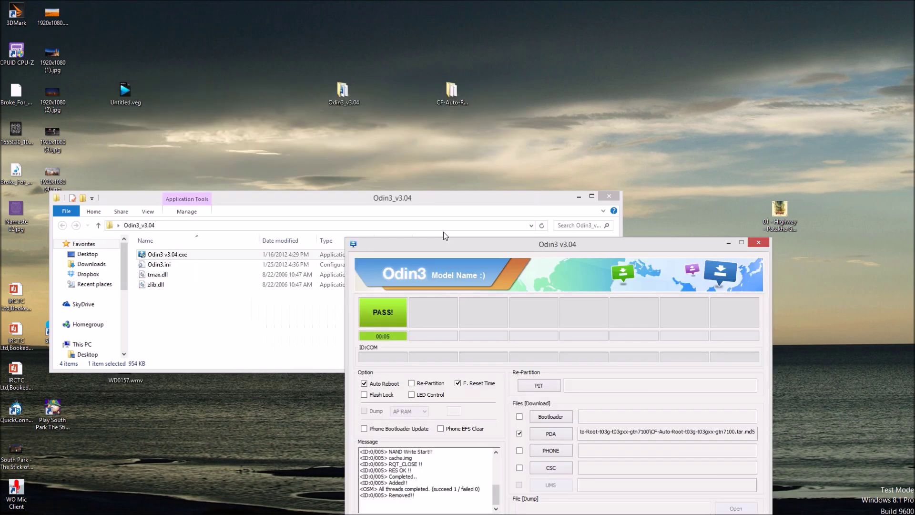
pyautogui.click(183, 508)
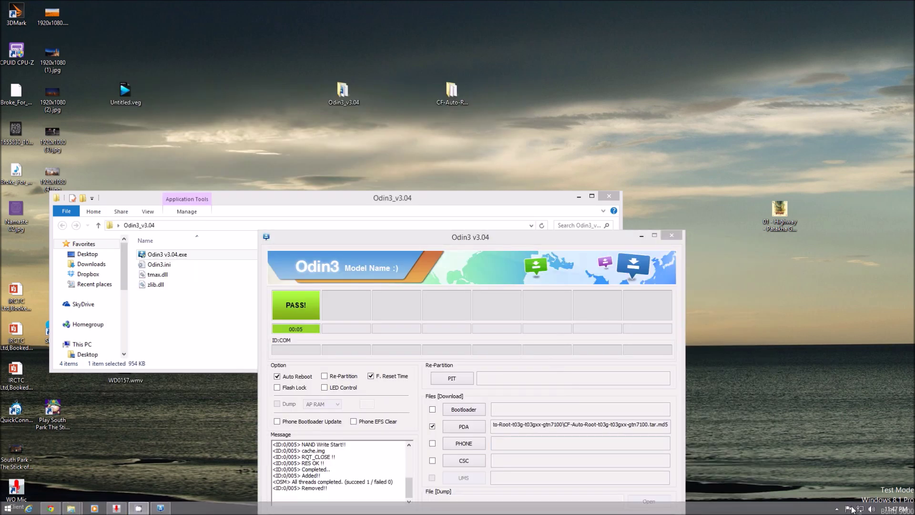
pyautogui.click(837, 509)
pyautogui.click(851, 447)
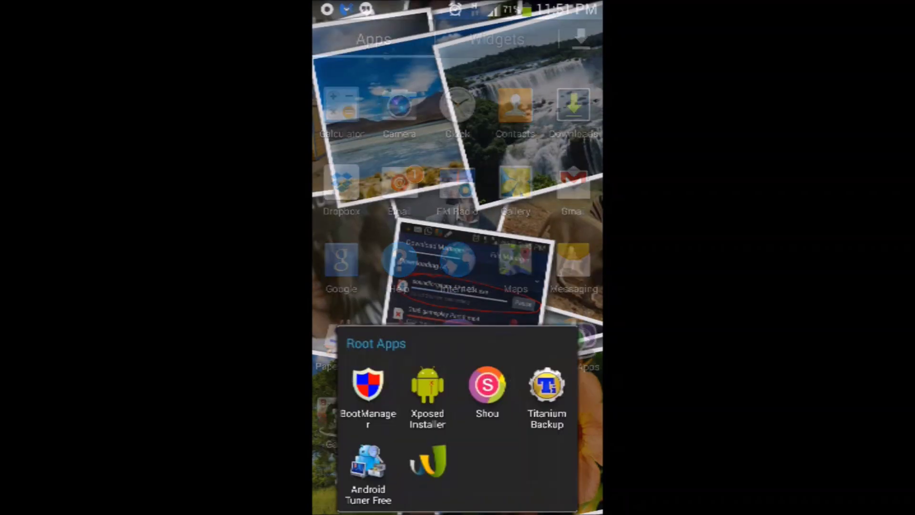
# Return to the phone's home screen and open About device under Settings' More tab
pyautogui.press('Escape')
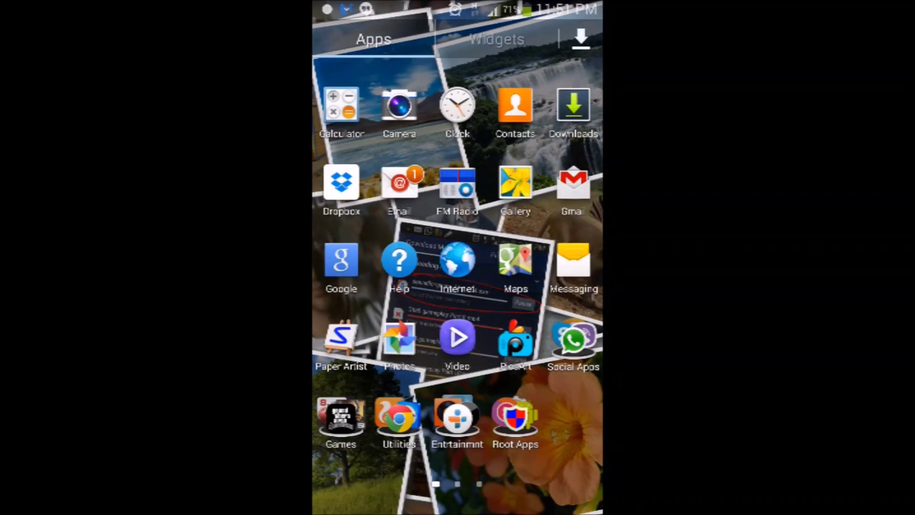
pyautogui.press('Escape')
pyautogui.moveTo(457, 4); pyautogui.dragTo(457, 334)
pyautogui.click(535, 16)
pyautogui.click(566, 46)
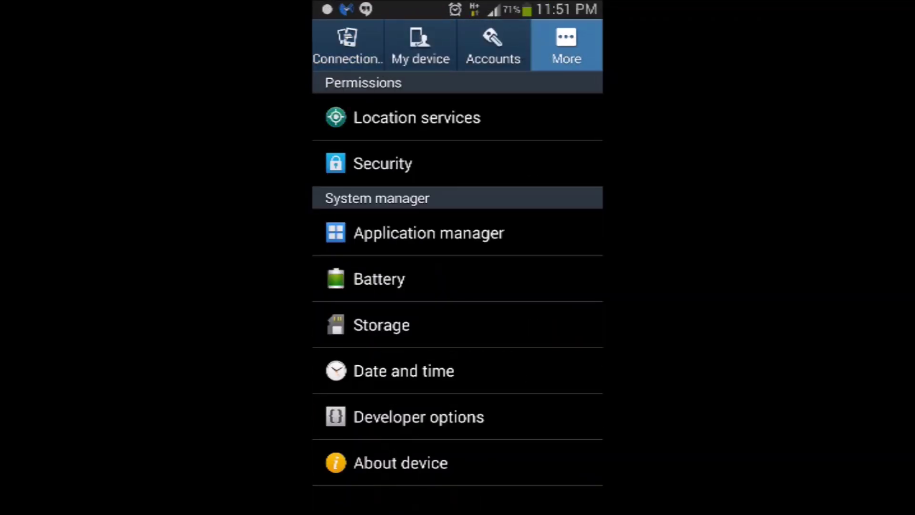
pyautogui.click(400, 462)
# Check device name GT-N7100 and Android 4.3 details, then go back
pyautogui.scroll(-2, 458, 286)
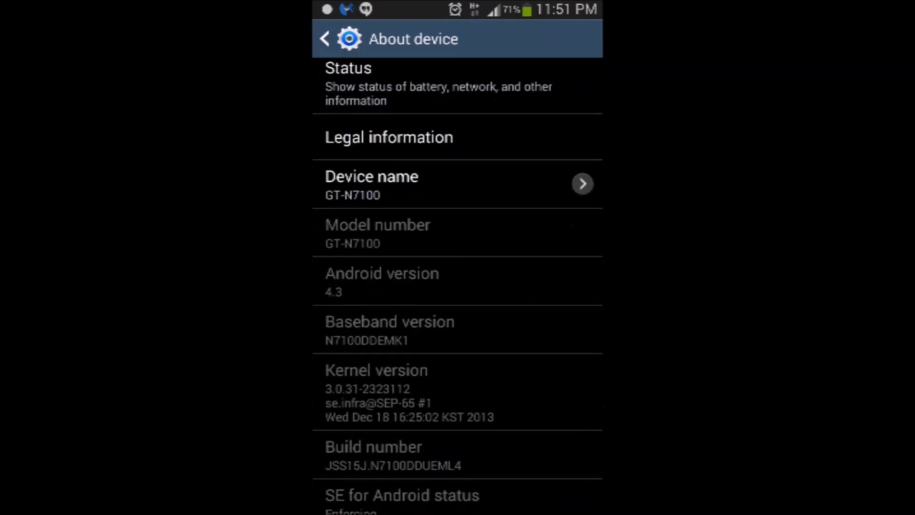
pyautogui.click(429, 184)
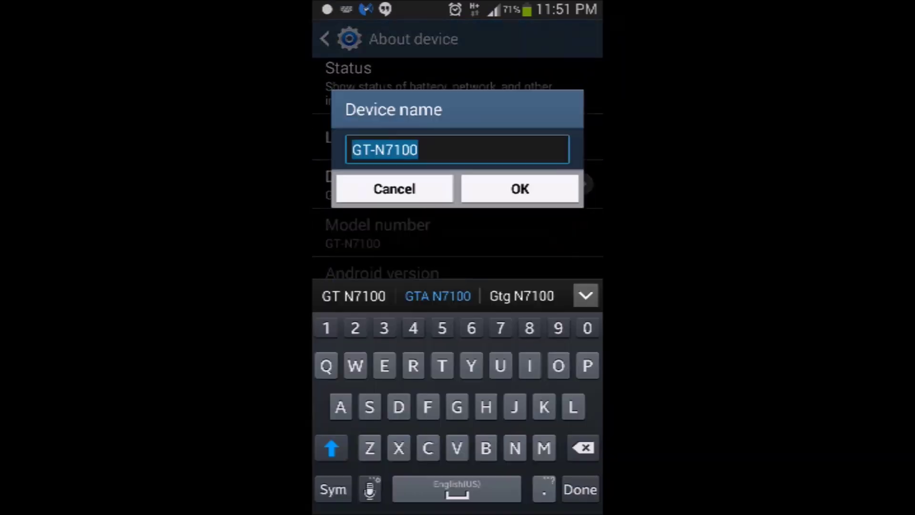
pyautogui.click(395, 189)
pyautogui.scroll(-1, 457, 285)
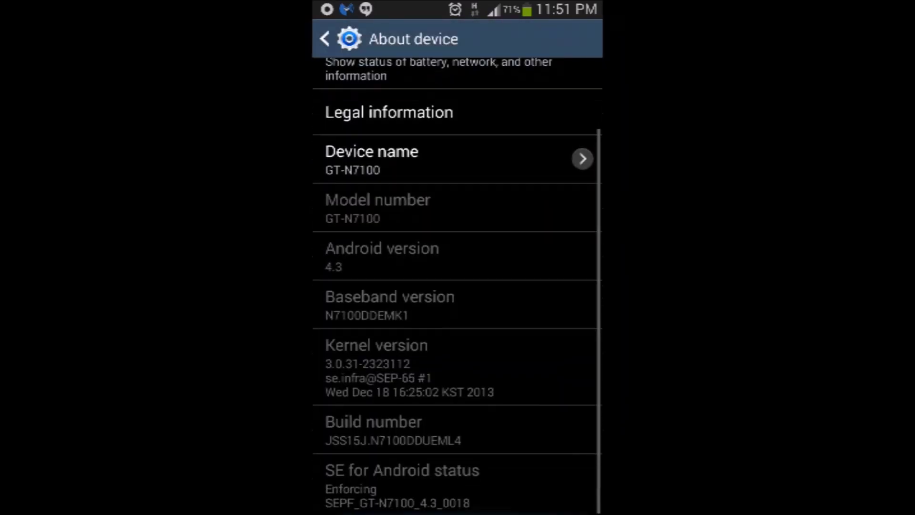
pyautogui.scroll(-1, 457, 286)
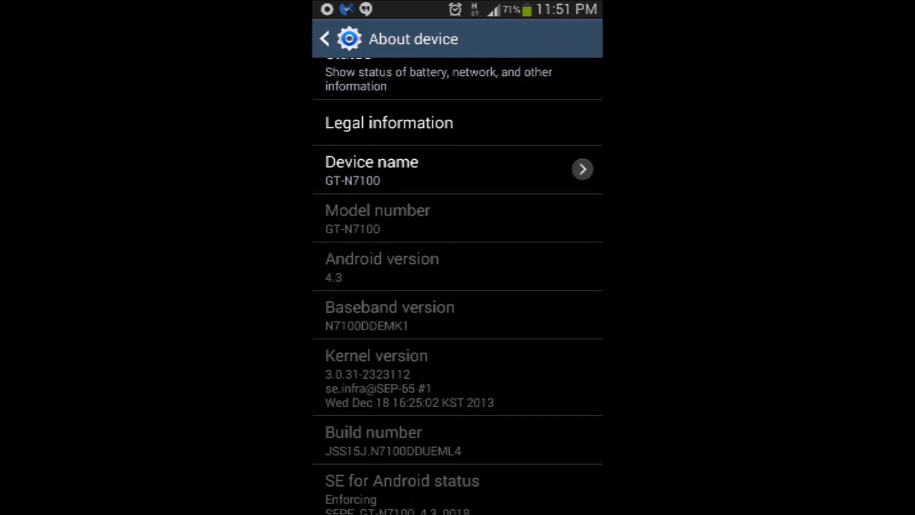
pyautogui.scroll(2, 458, 286)
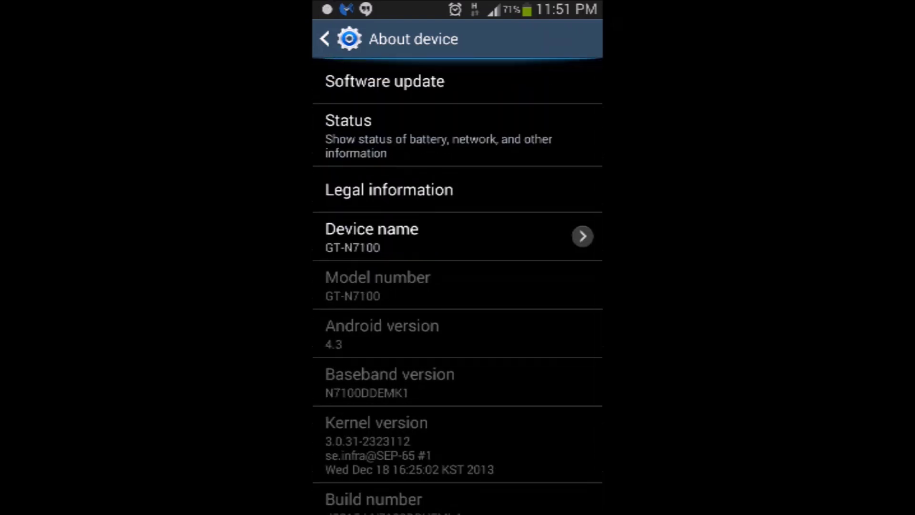
pyautogui.press('Escape')
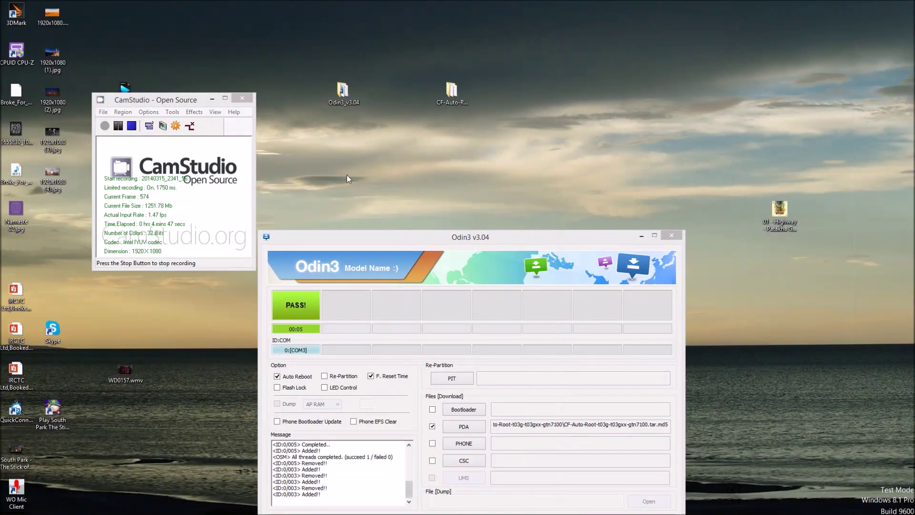
# Refresh the desktop and move Odin3 up to show PASS with 1 succeeded, 0 failed
pyautogui.rightClick(347, 174)
pyautogui.click(374, 226)
pyautogui.moveTo(373, 235); pyautogui.dragTo(395, 180)
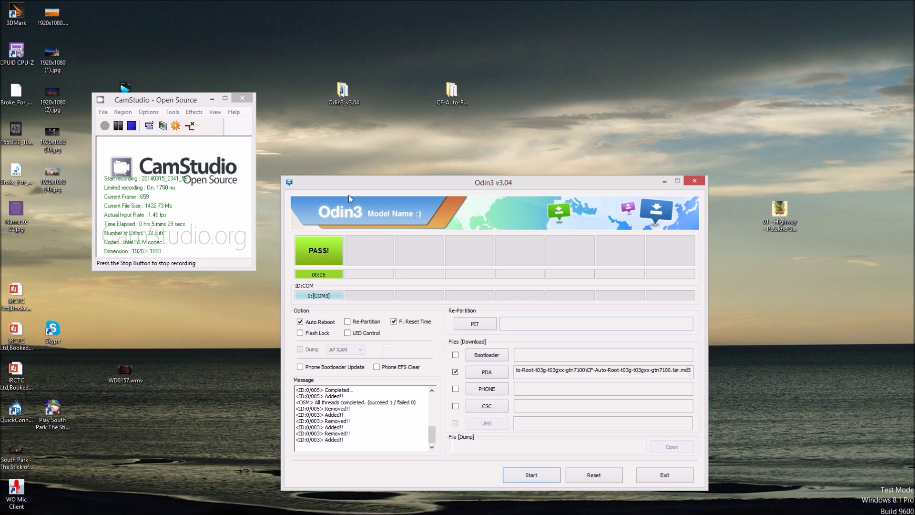
pyautogui.moveTo(349, 192); pyautogui.dragTo(348, 164)
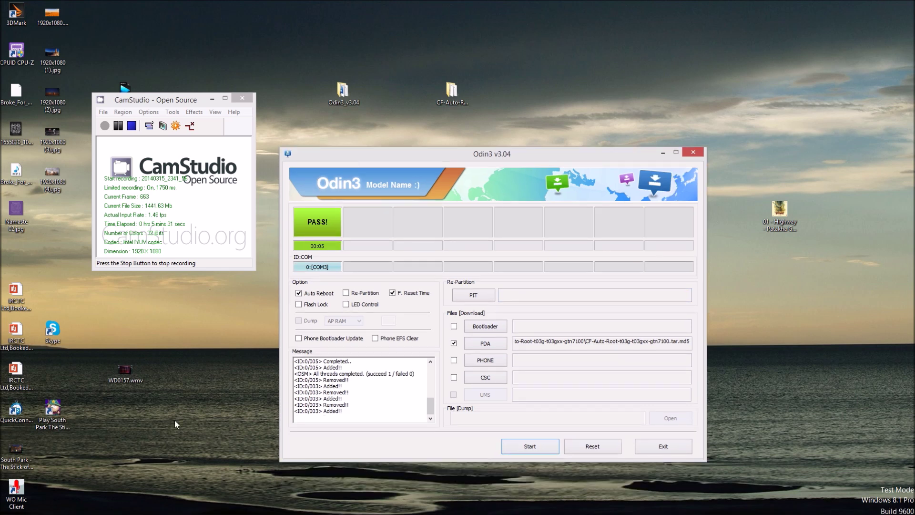
# Minimize CamStudio, move the Odin3 window left, and refresh the desktop twice
pyautogui.rightClick(174, 407)
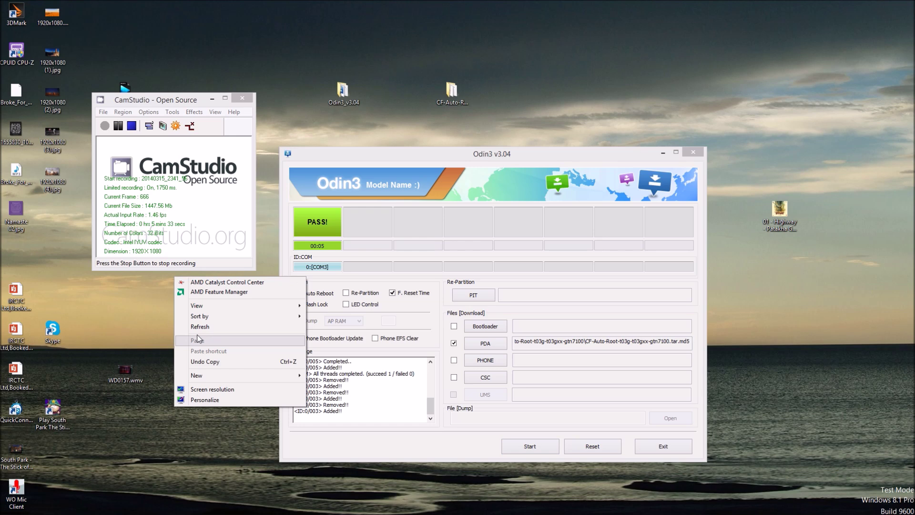
pyautogui.click(197, 338)
pyautogui.click(212, 99)
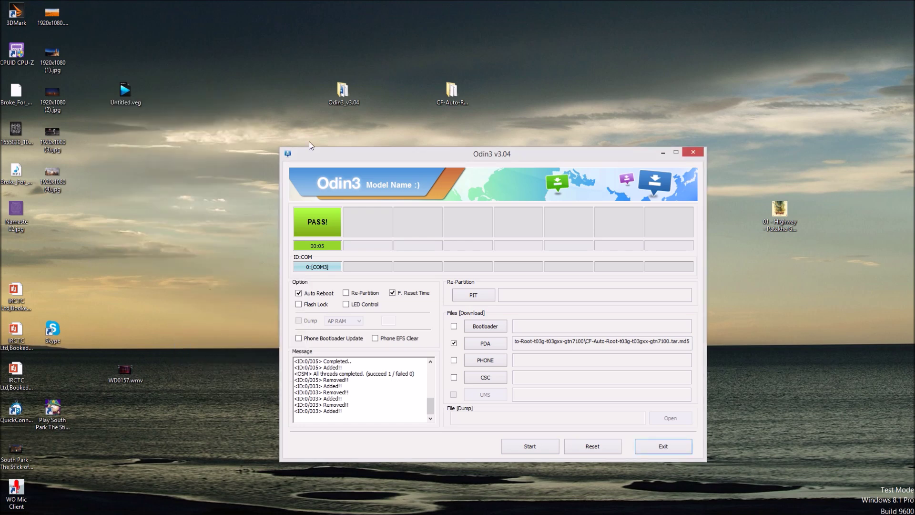
pyautogui.moveTo(325, 152); pyautogui.dragTo(130, 151)
pyautogui.rightClick(555, 311)
pyautogui.click(588, 361)
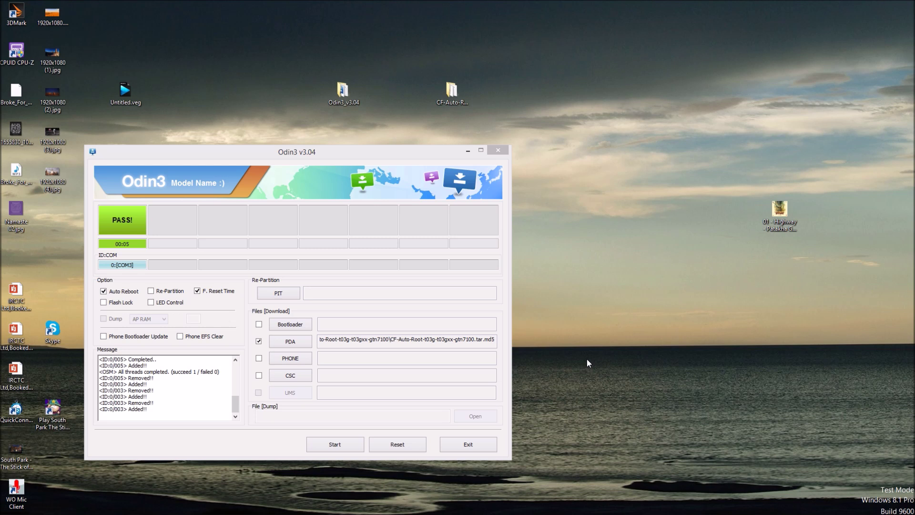
pyautogui.rightClick(587, 359)
pyautogui.click(633, 412)
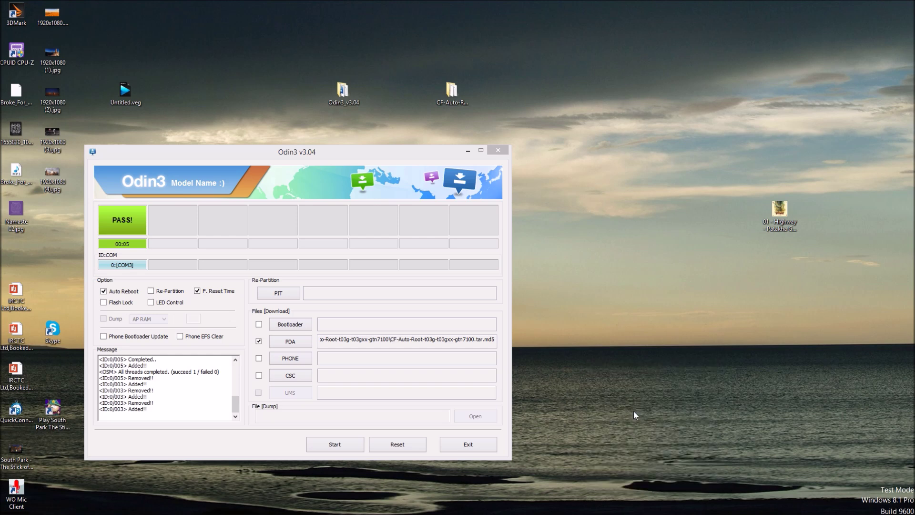
# Minimize Odin3 and restore the CamStudio window from the hidden tray icons
pyautogui.click(467, 151)
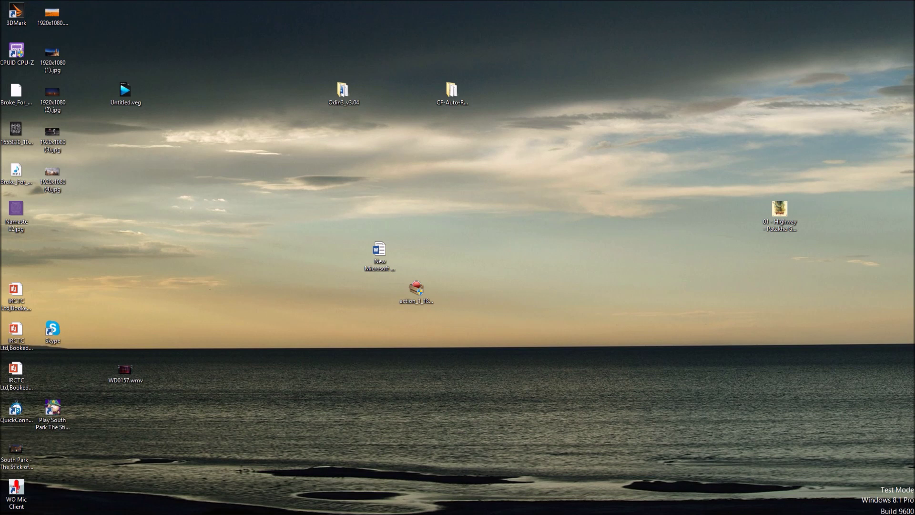
pyautogui.moveTo(313, 512)
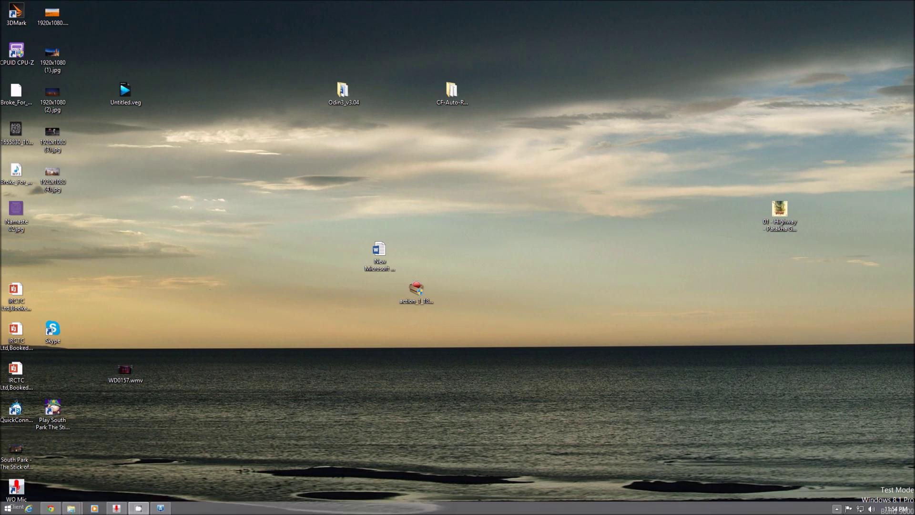
pyautogui.click(848, 509)
pyautogui.click(836, 509)
pyautogui.click(851, 446)
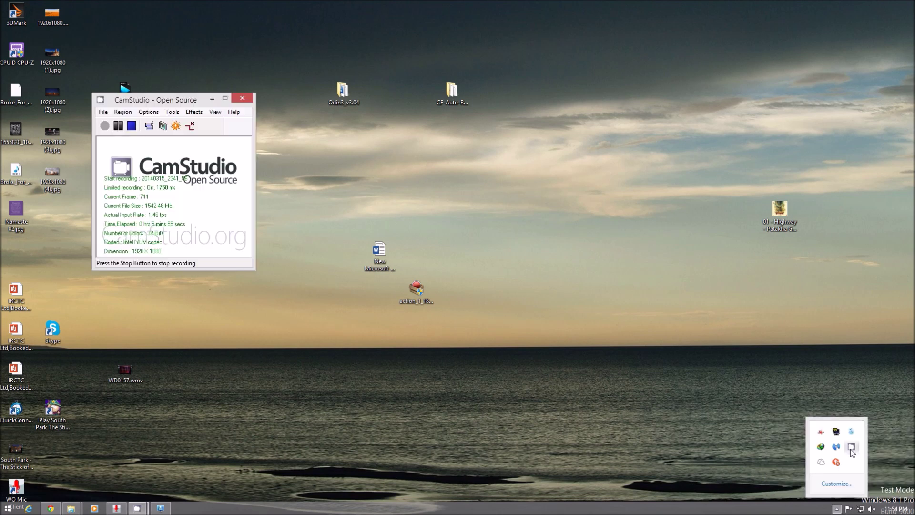